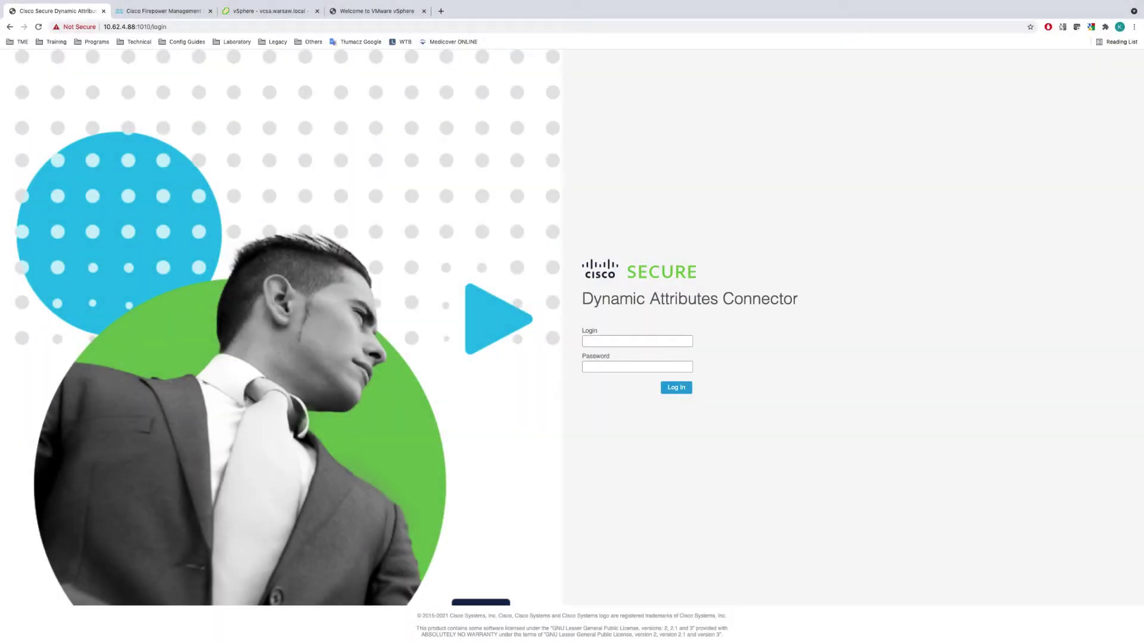
# Step: Sign in as admin and list the connector types to add: vCenter, AWS and Azure
pyautogui.click(621, 339)
pyautogui.write('admin')
pyautogui.press('Tab')
pyautogui.write('*****')
pyautogui.press('Return')
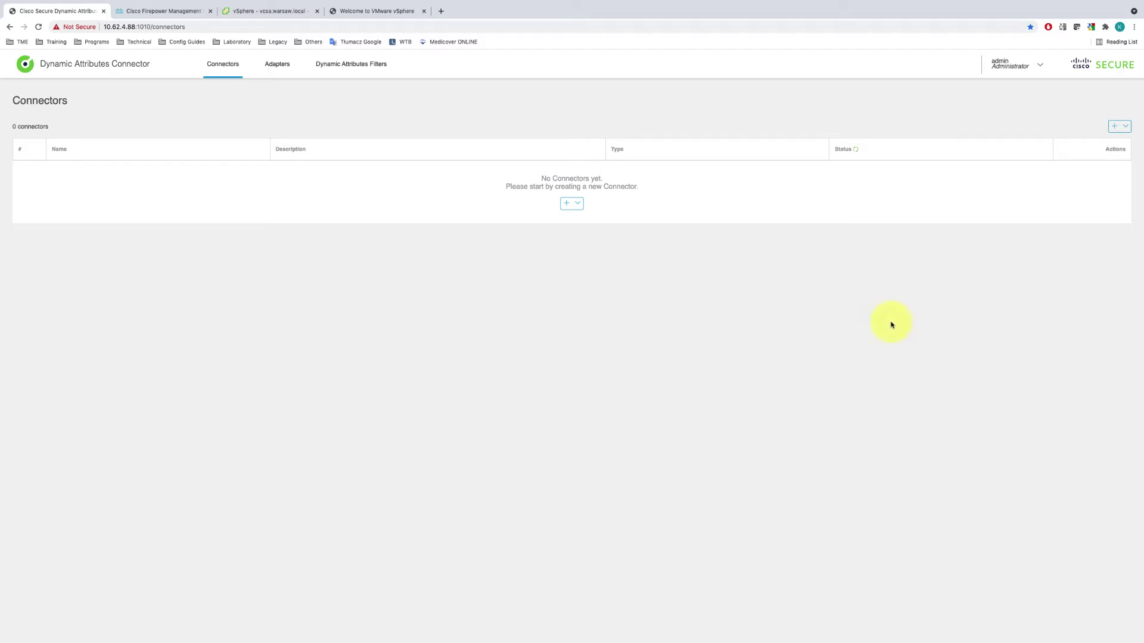
pyautogui.click(1124, 127)
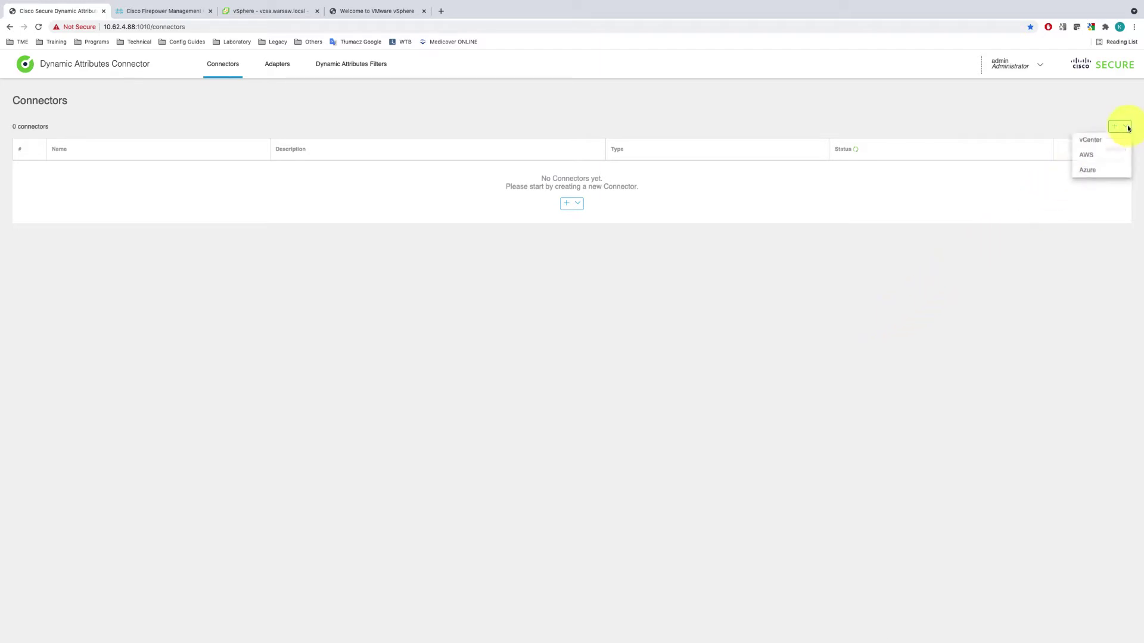
# Step: Start a vCenter connector named 'Laboratory vCenter' with a 5-second pull interval
pyautogui.click(1098, 141)
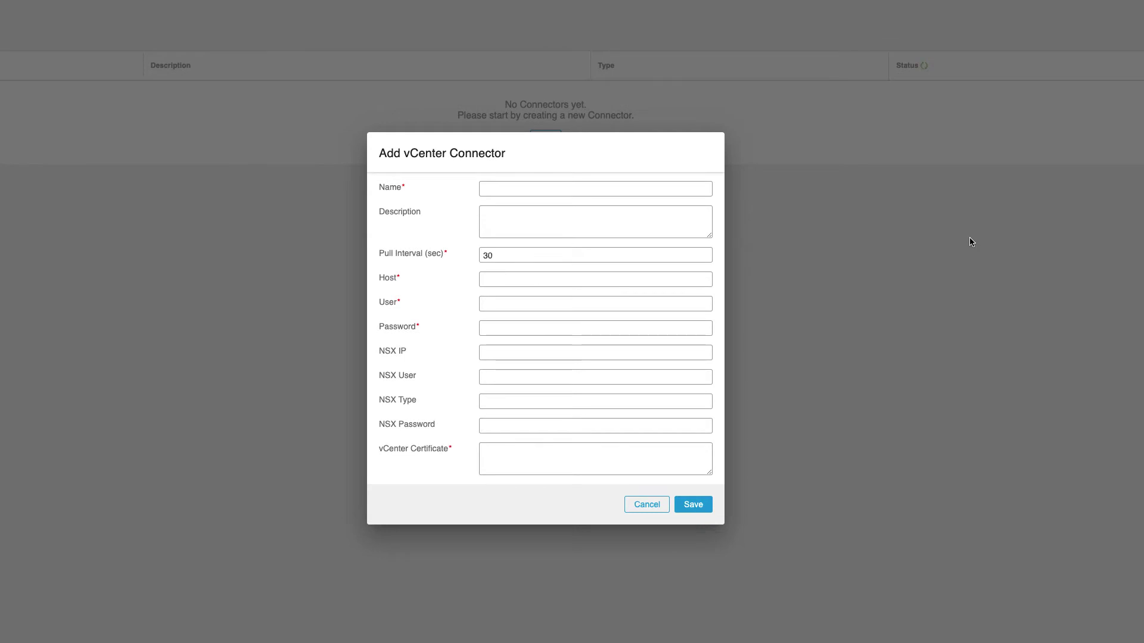
pyautogui.click(494, 190)
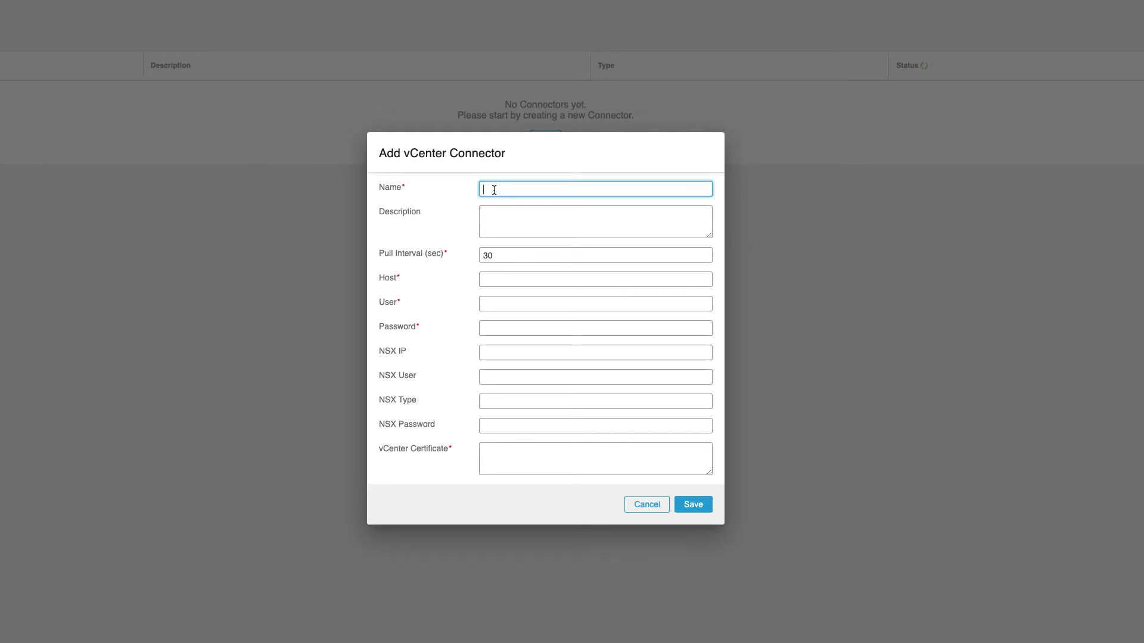
pyautogui.write('Laboratory vCenter')
pyautogui.click(502, 257)
pyautogui.press('BackSpace')
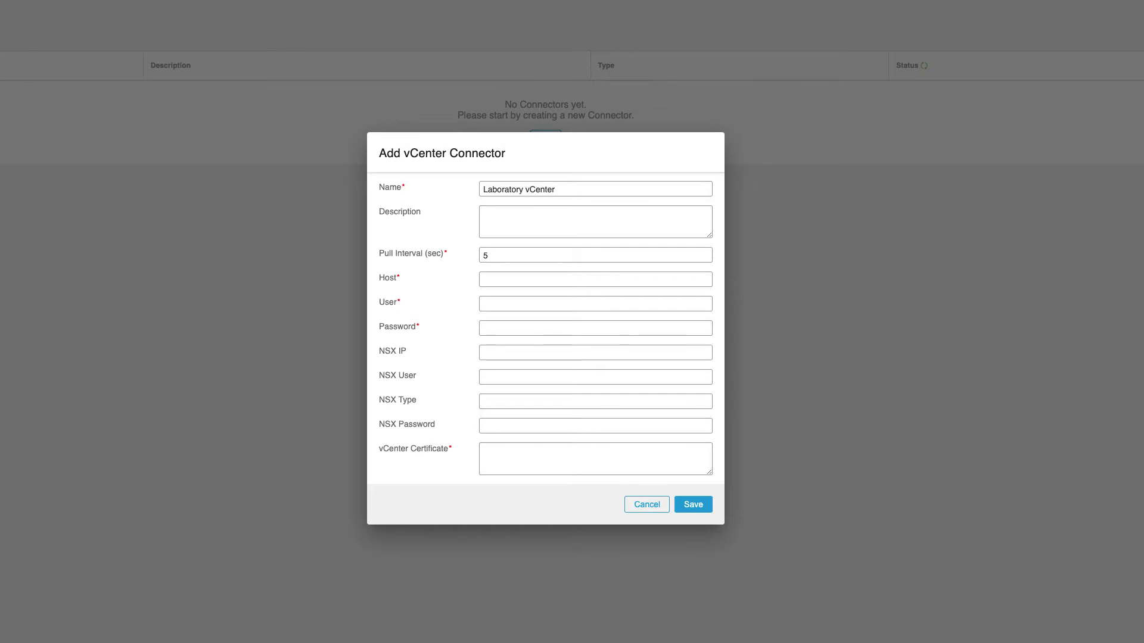
# Step: Enter host vcsa.warsaw.local plus the vCenter user and password, then switch to vSphere
pyautogui.click(506, 279)
pyautogui.write('vcsa.warsaw.local')
pyautogui.press('Tab')
pyautogui.write('restapi@vsphere.local')
pyautogui.press('Tab')
pyautogui.write('••••••••')
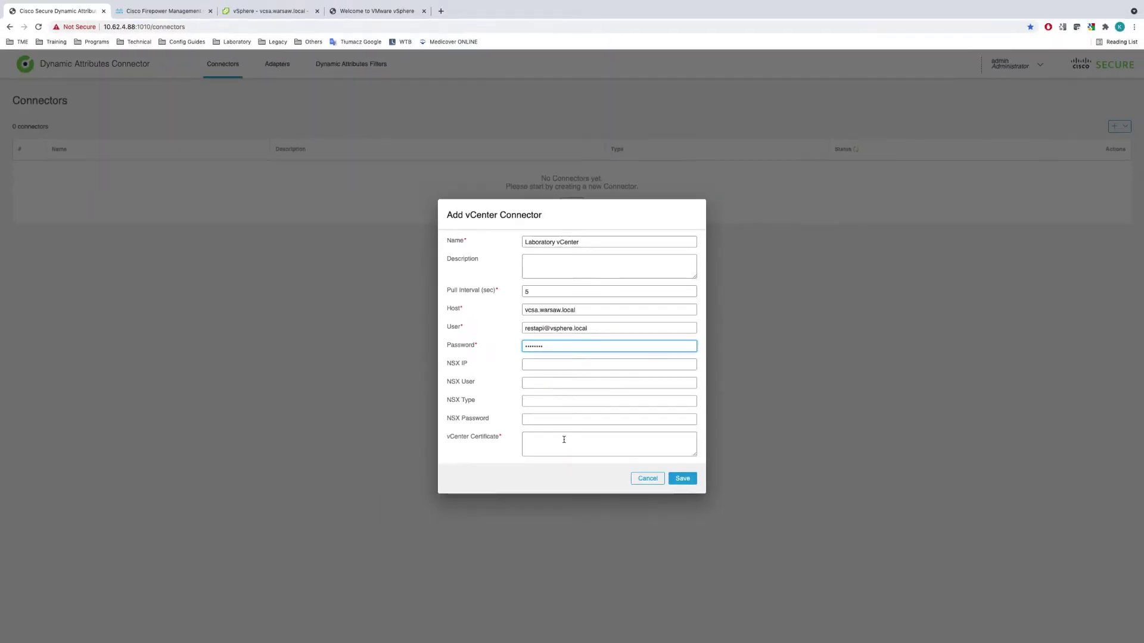
pyautogui.press('super+4')
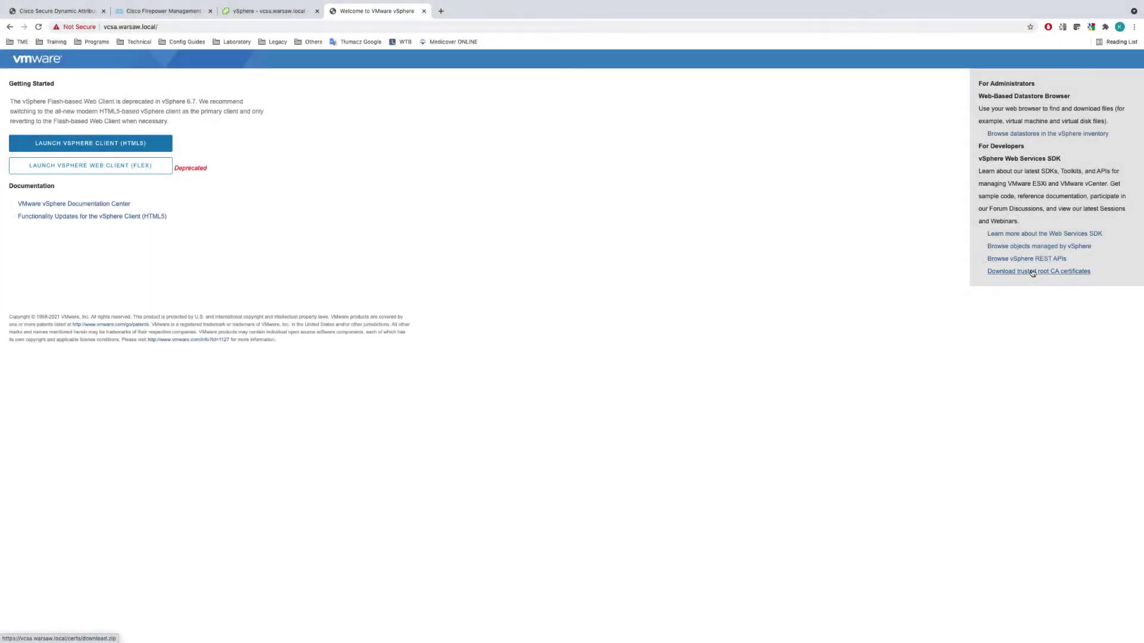
# Step: Save vSphere's trusted root CA certificates as download.zip and return to the connector form
pyautogui.rightClick(1029, 273)
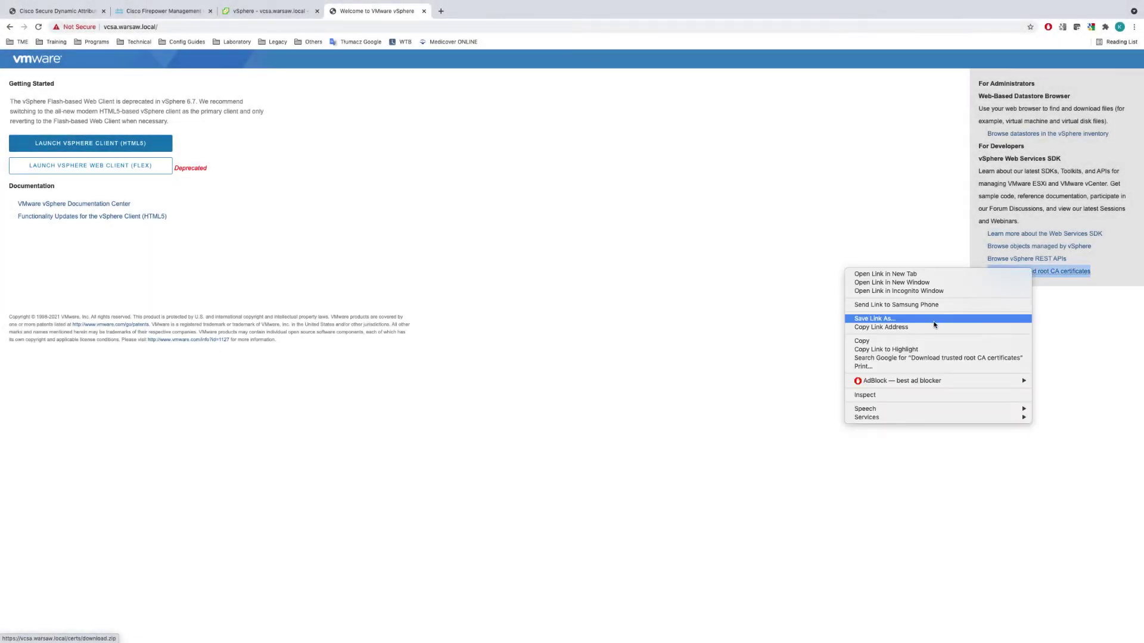
pyautogui.click(933, 320)
pyautogui.click(933, 282)
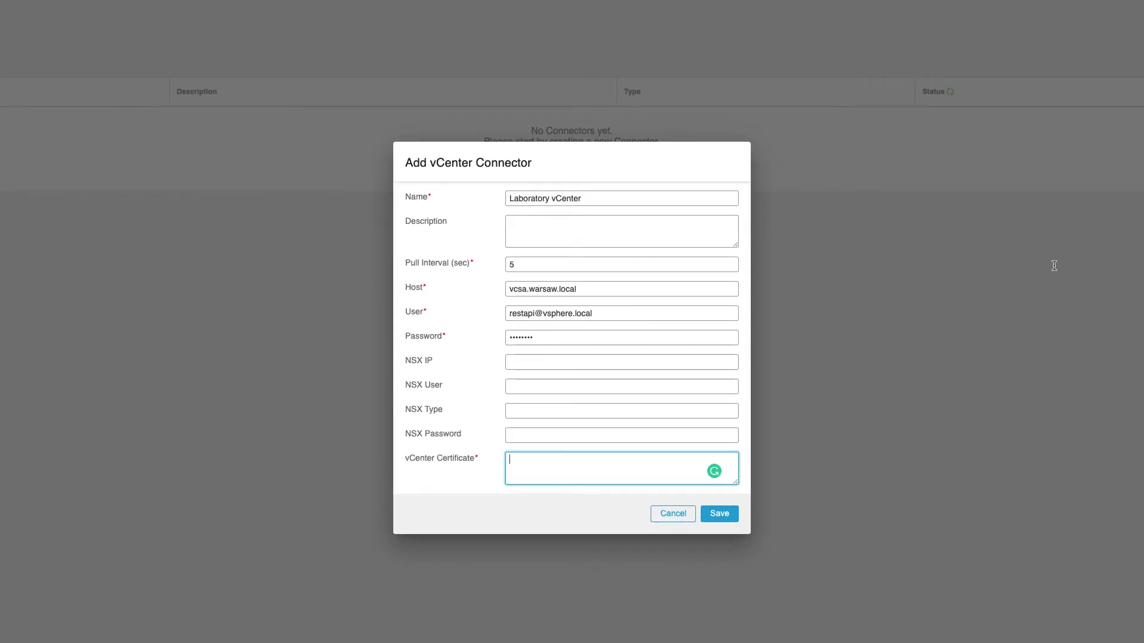
pyautogui.press('super+v')
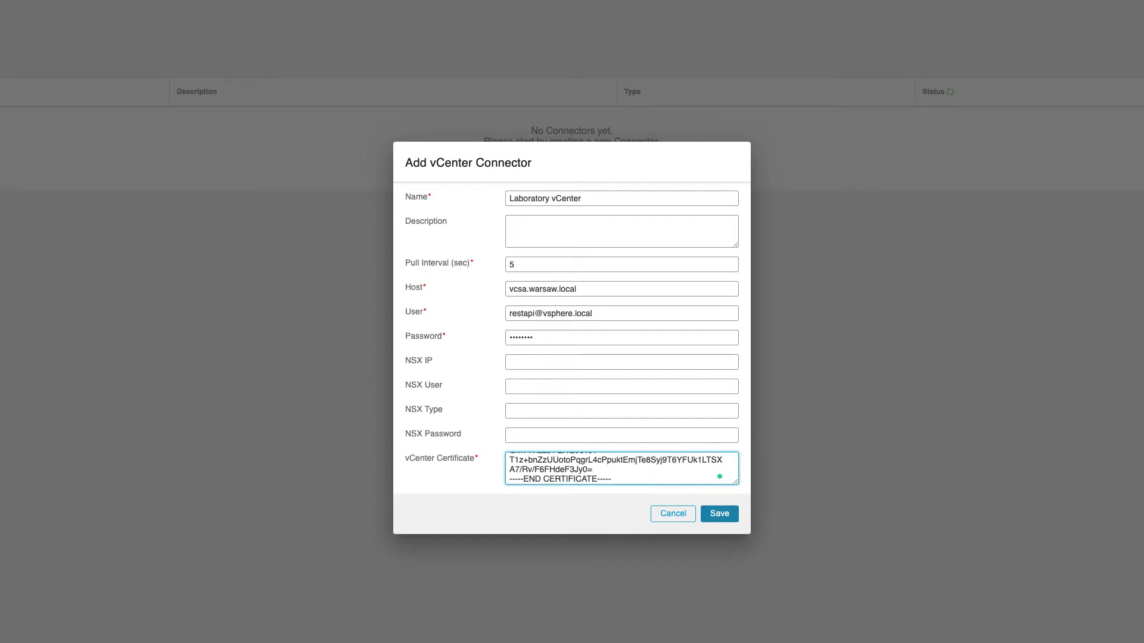
# Step: Save the Laboratory vCenter connector with its pasted vCenter certificate
pyautogui.click(724, 516)
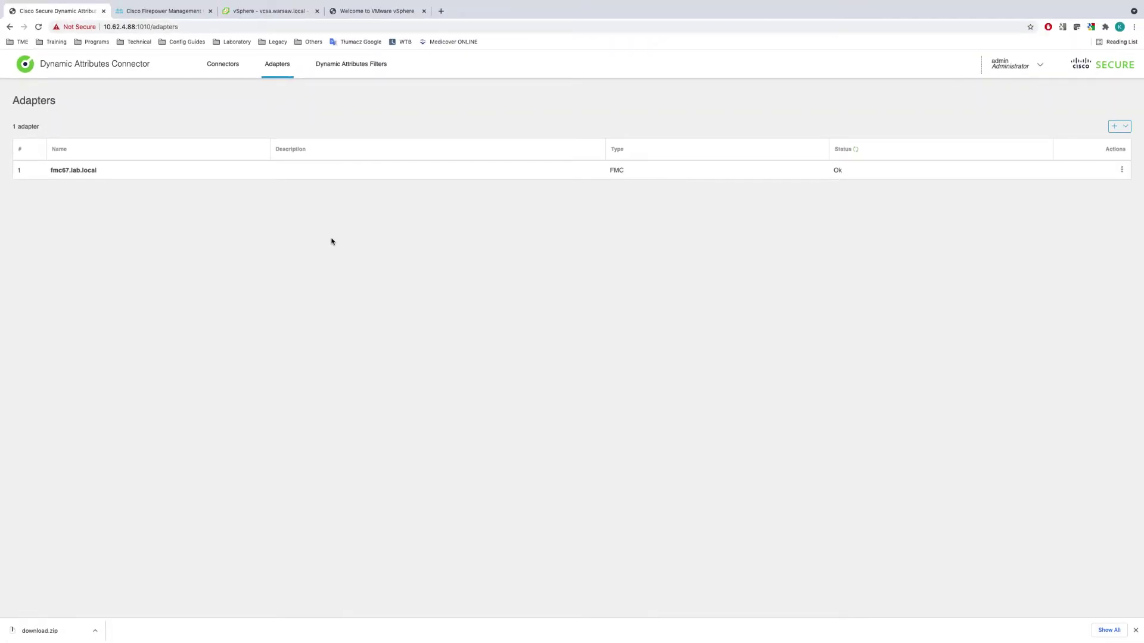
# Step: Go to the empty Dynamic Attributes Filters list and start a new filter
pyautogui.click(364, 69)
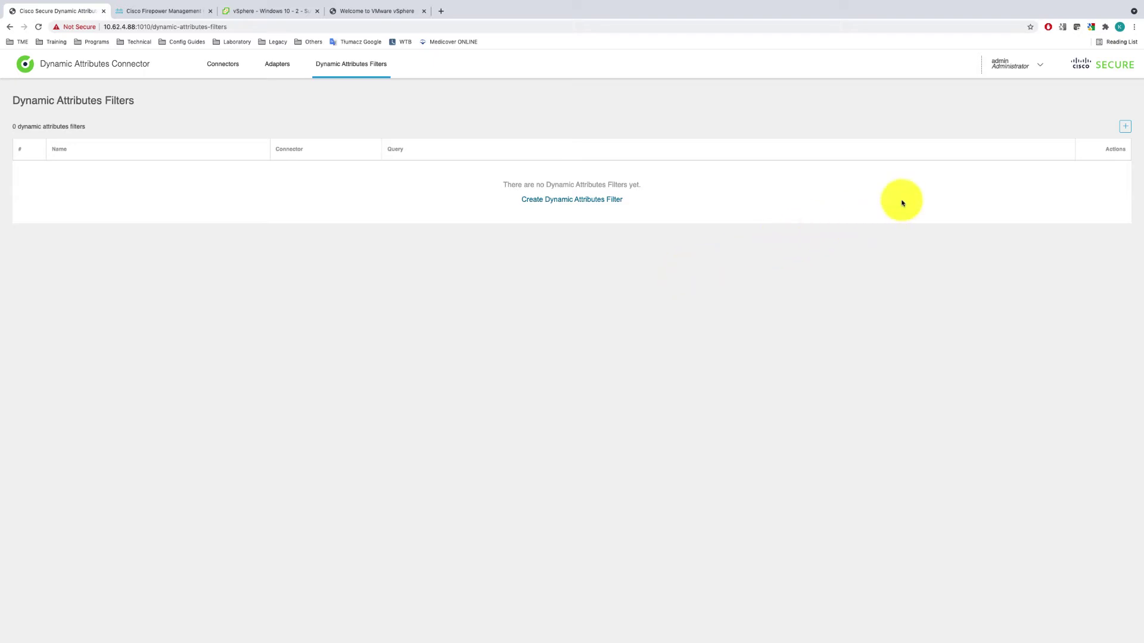
pyautogui.click(1125, 127)
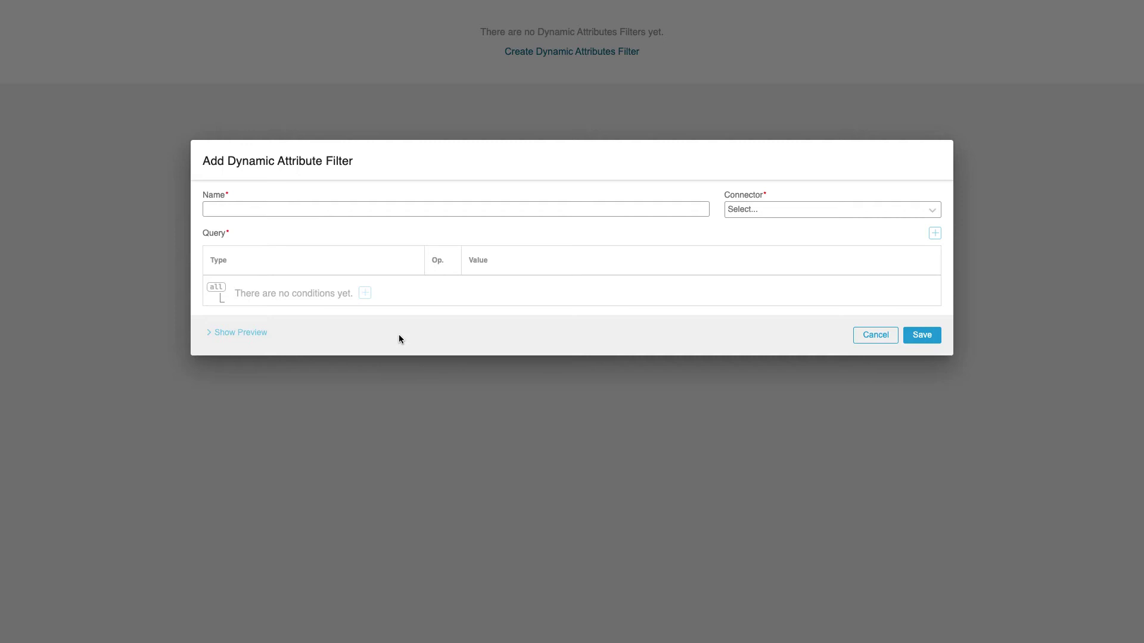
# Step: Name the filter Windows_Servers and assign it the Laboratory vCenter connector
pyautogui.click(234, 209)
pyautogui.write('Windows_Servers')
pyautogui.press('Tab')
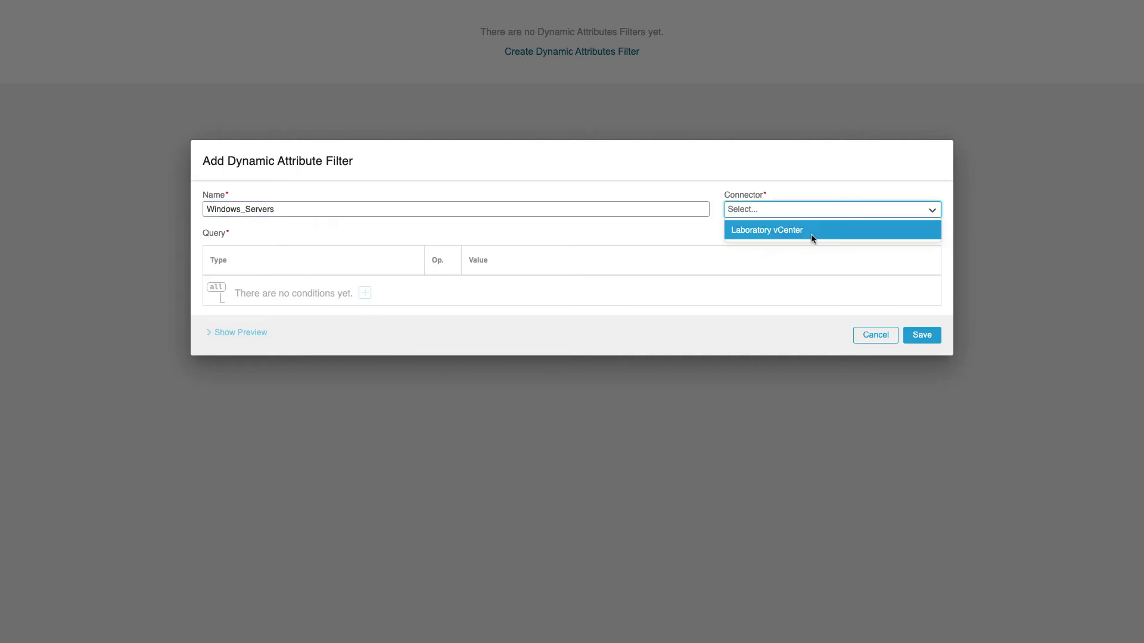
pyautogui.click(812, 237)
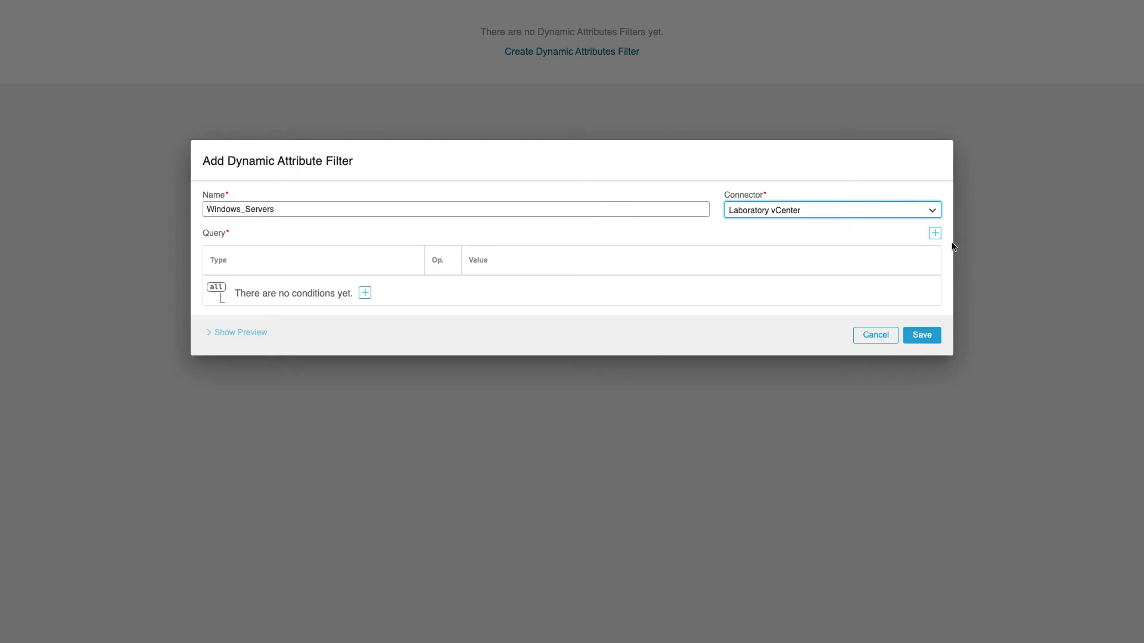
# Step: Add an os condition with Windows Server 2008 R2, 2012 and 2016-or-later (64-bit) values
pyautogui.click(935, 236)
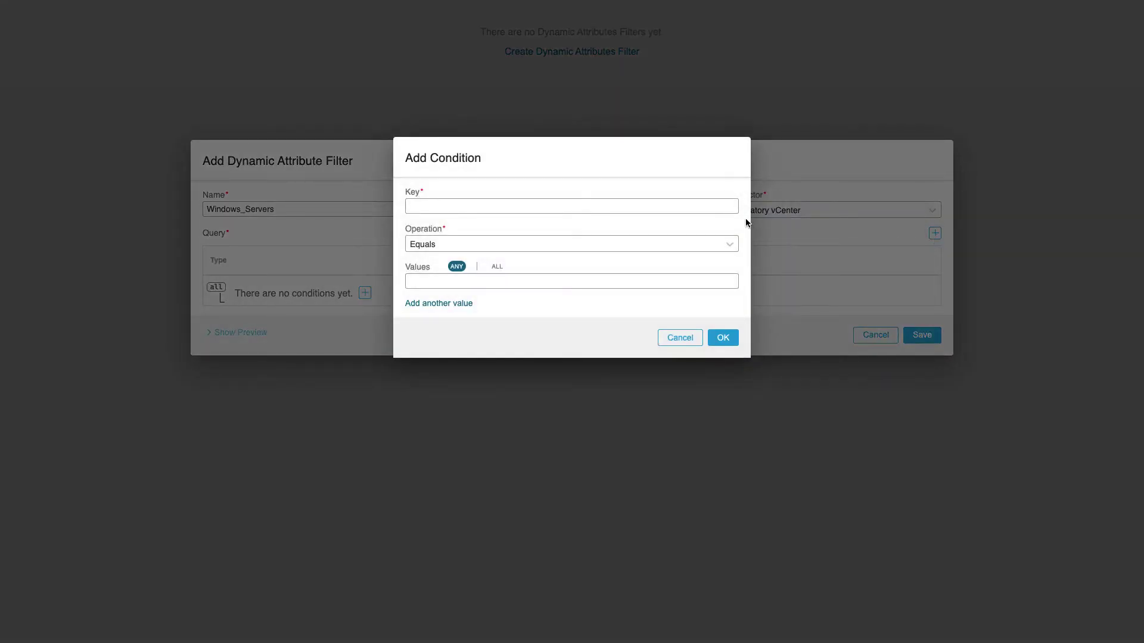
pyautogui.click(416, 208)
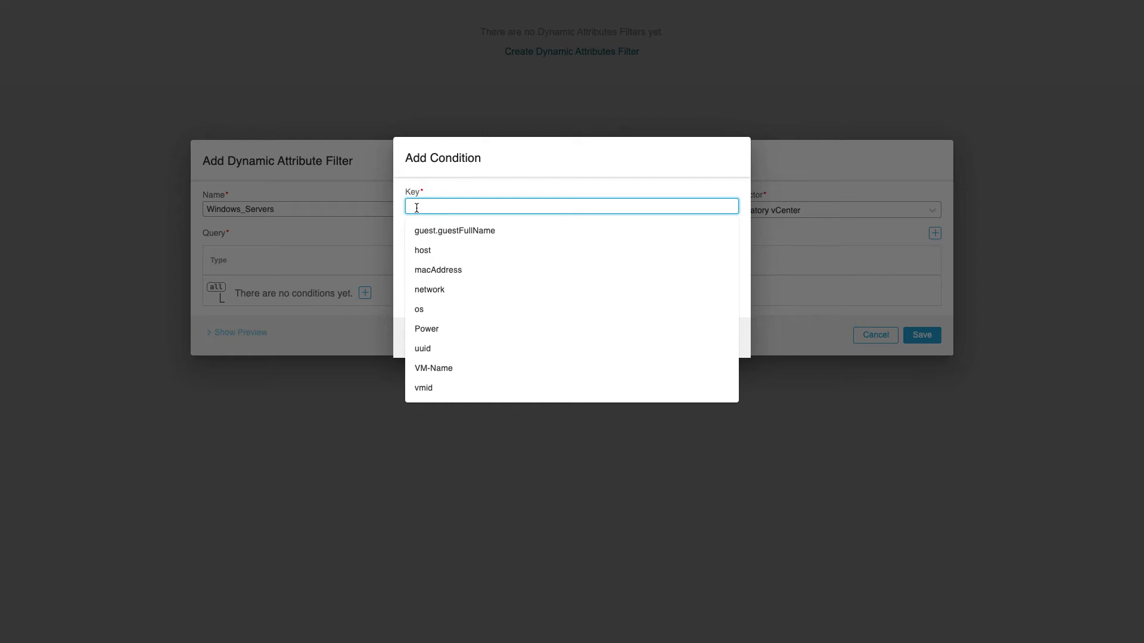
pyautogui.click(441, 309)
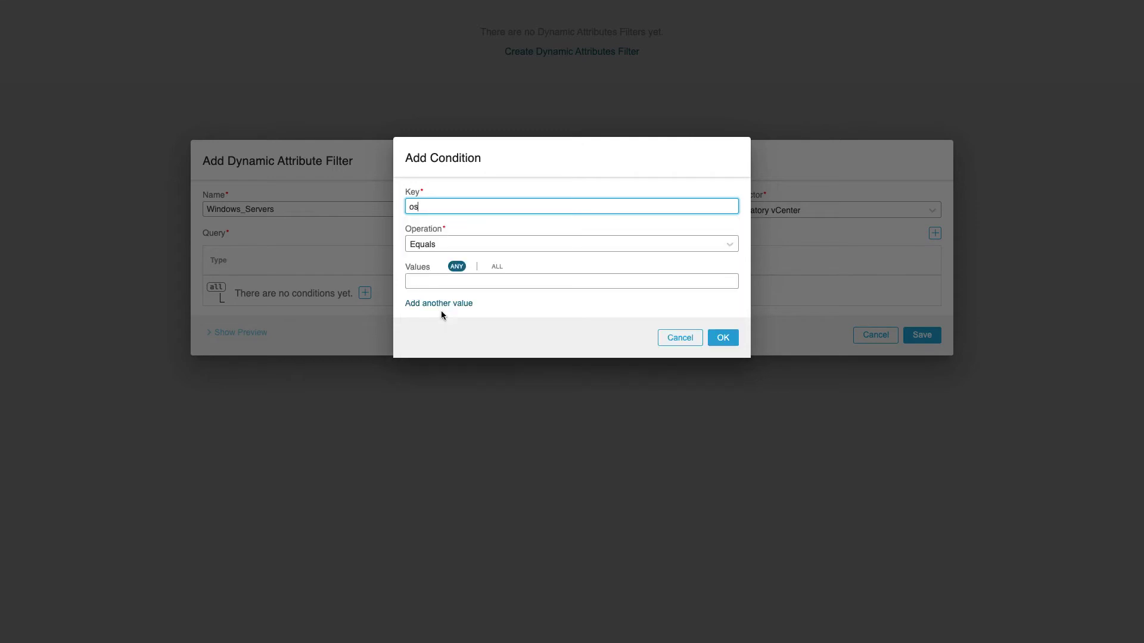
pyautogui.click(436, 282)
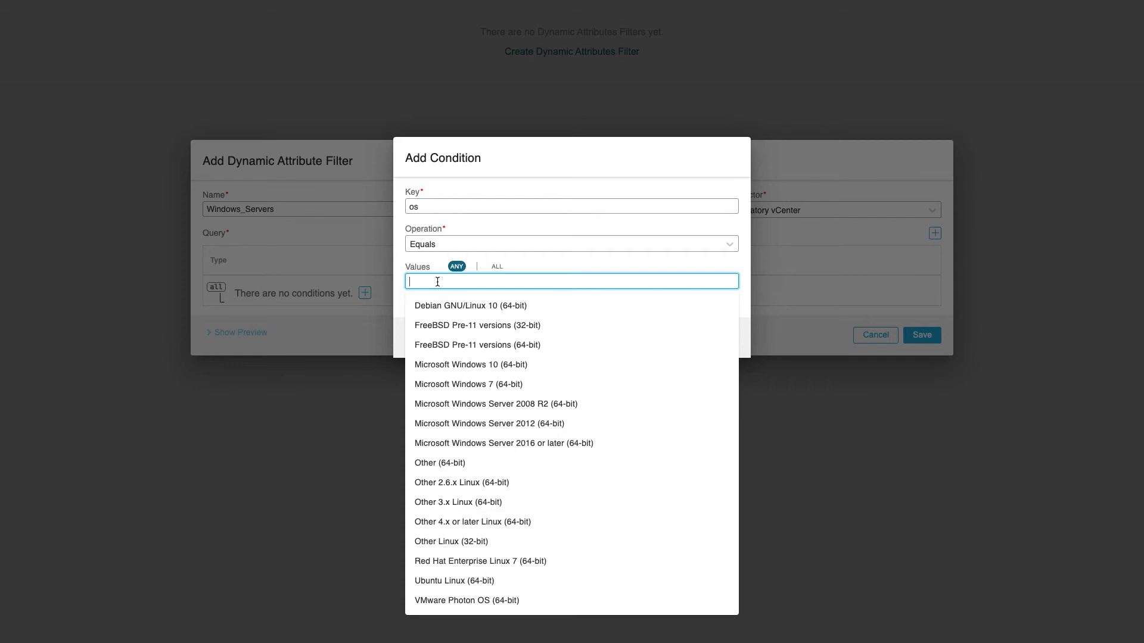
pyautogui.click(469, 402)
pyautogui.click(456, 304)
pyautogui.click(459, 294)
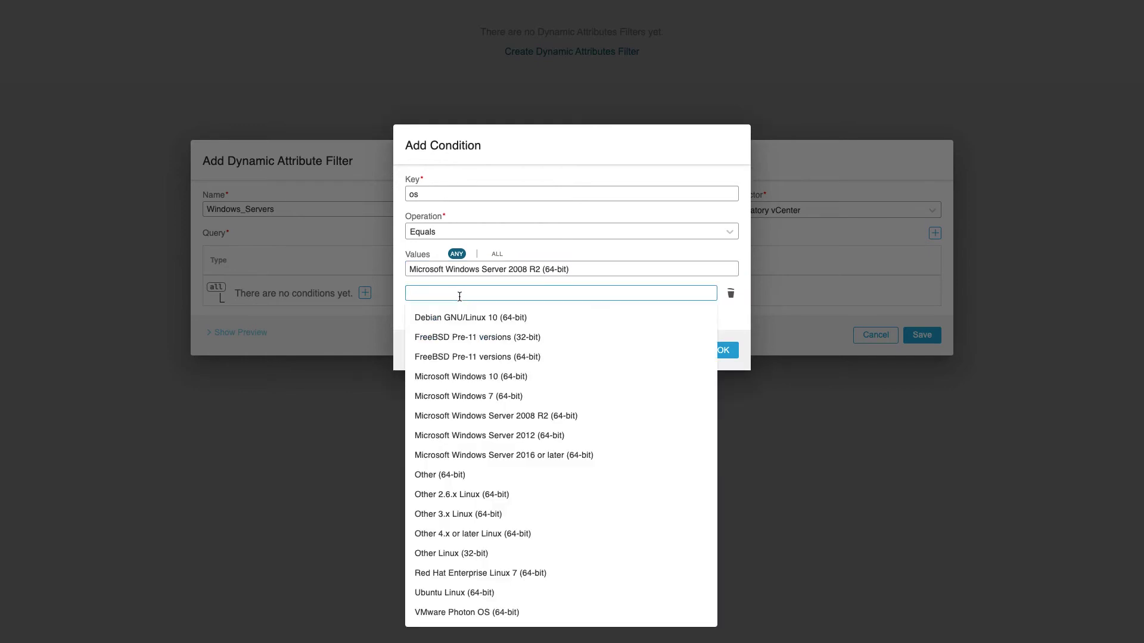
pyautogui.click(484, 436)
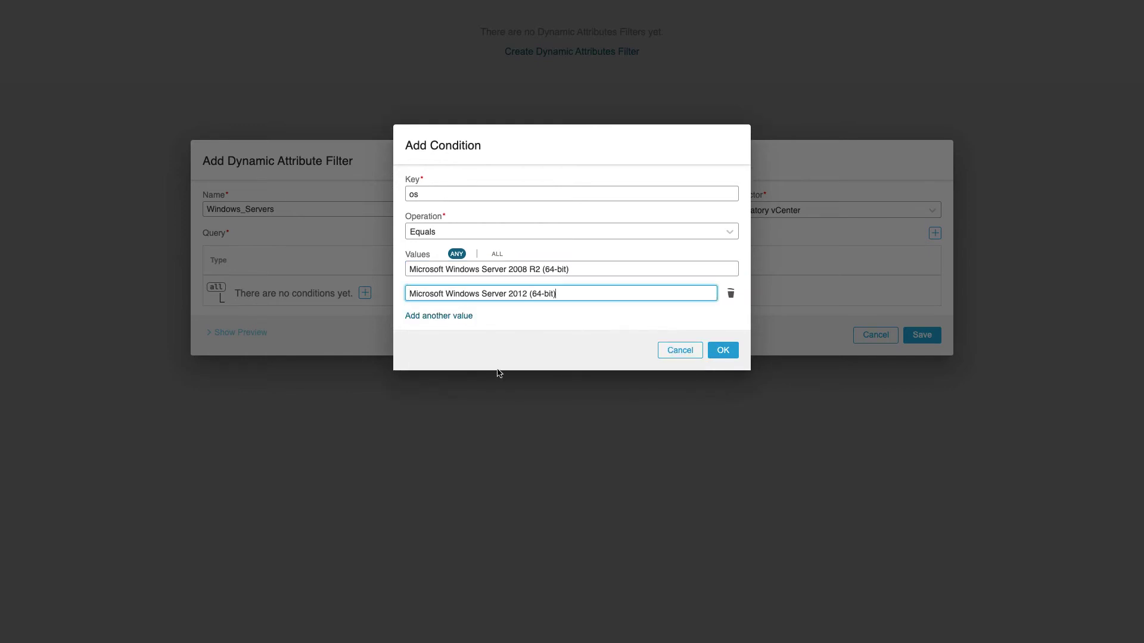
pyautogui.click(447, 316)
pyautogui.click(461, 306)
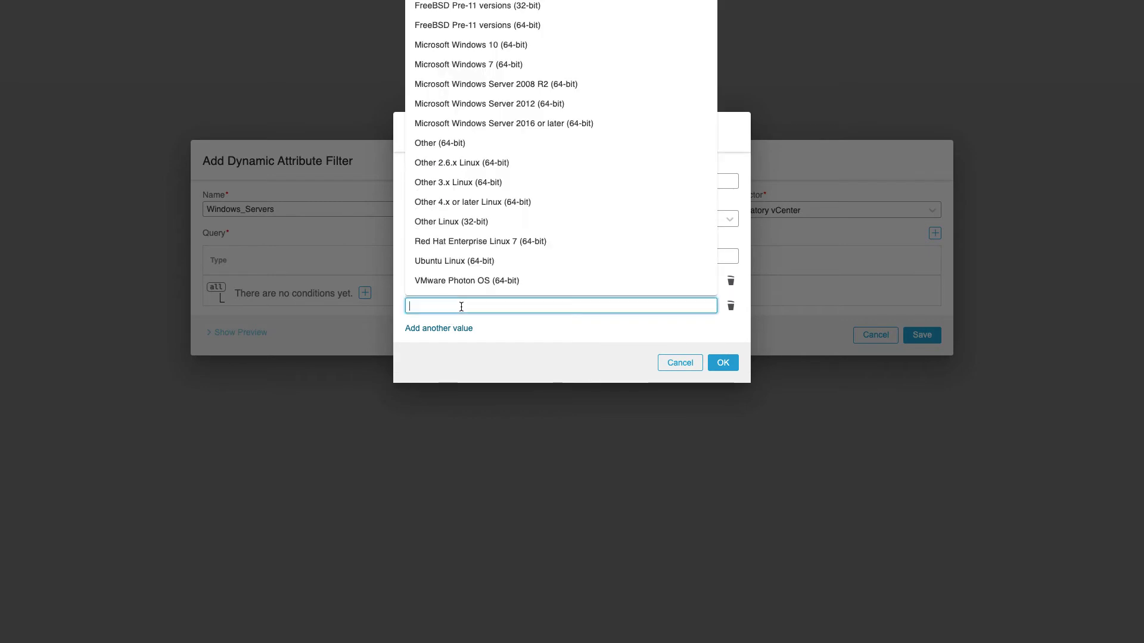
pyautogui.click(584, 123)
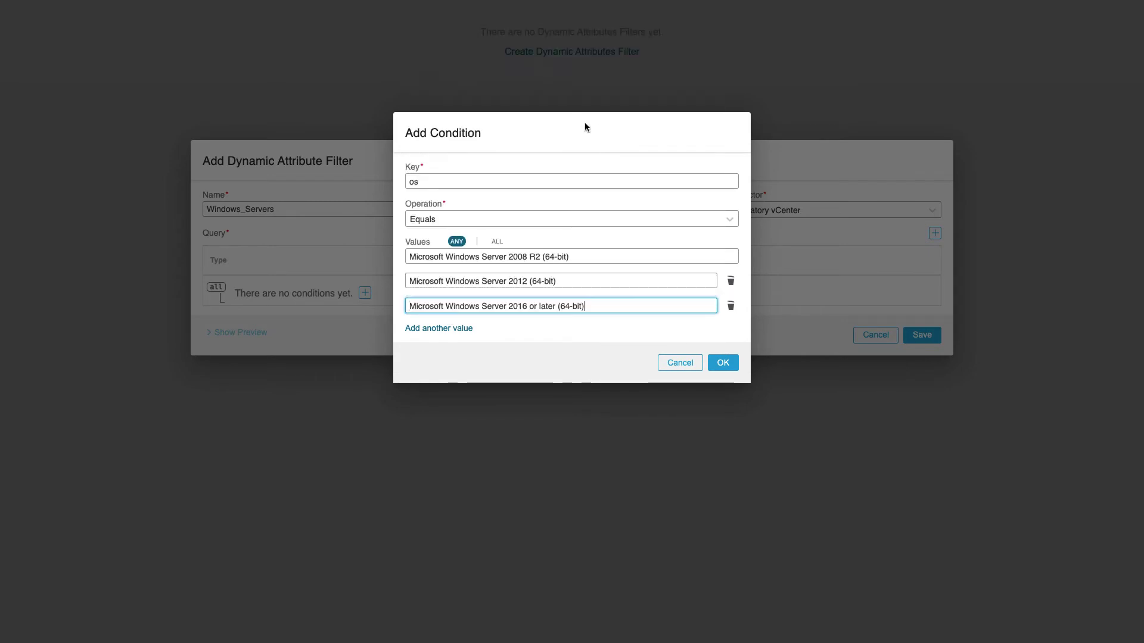
pyautogui.click(505, 364)
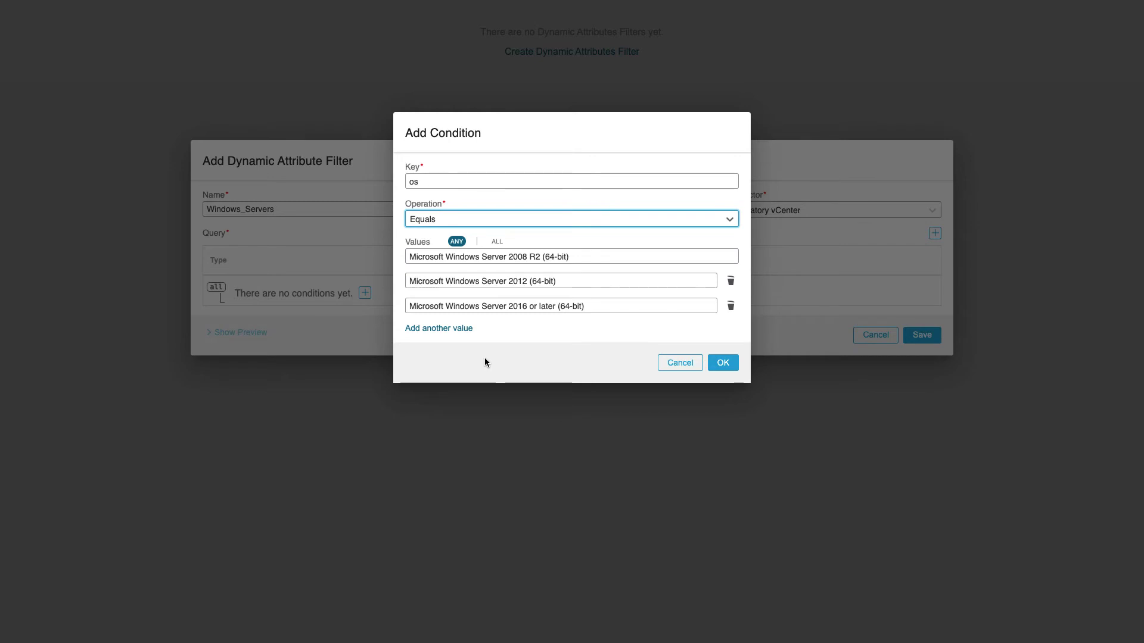
# Step: Switch to Contains, keep one value trimmed to 'Microsoft Windows Server', and save the condition
pyautogui.click(472, 223)
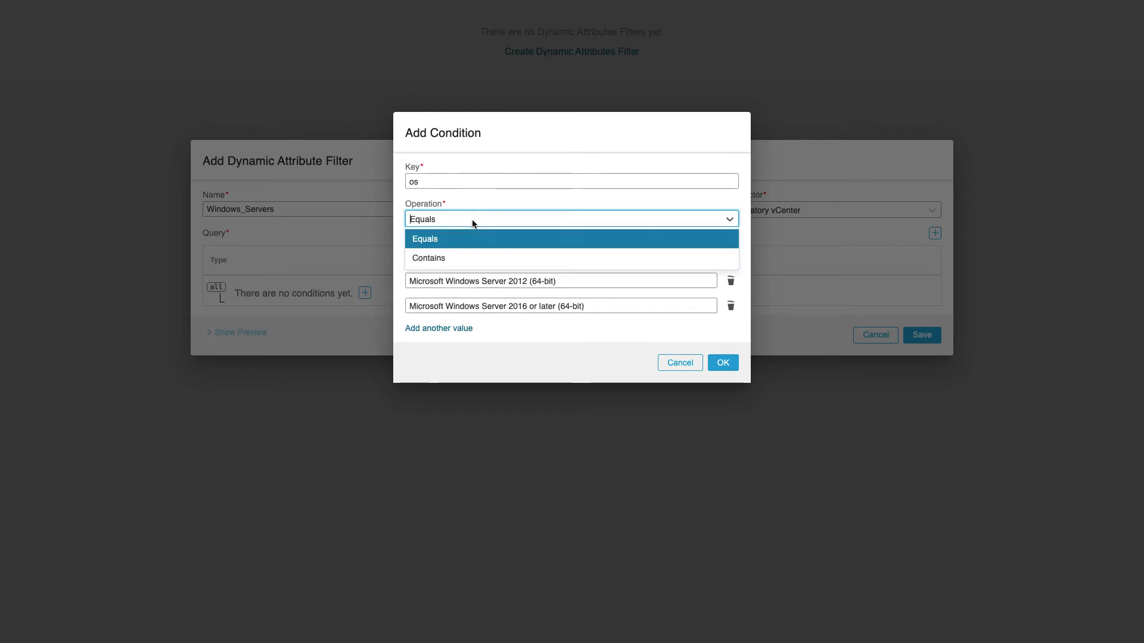
pyautogui.click(467, 255)
pyautogui.click(730, 306)
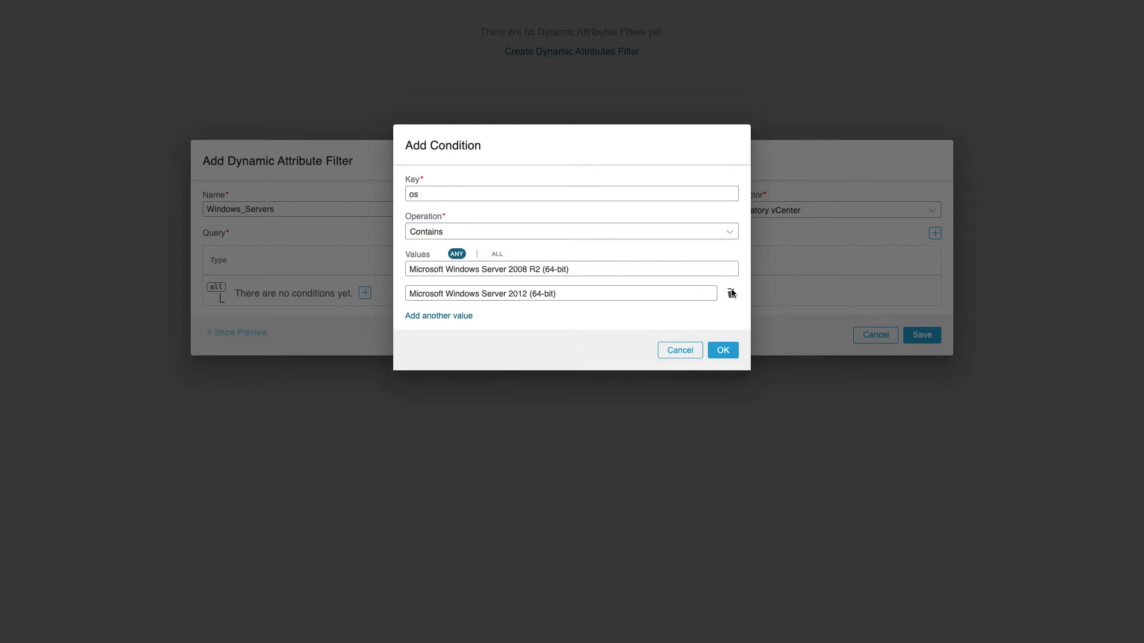
pyautogui.click(731, 293)
pyautogui.click(588, 283)
pyautogui.press('BackSpace')
pyautogui.press('BackSpace')
pyautogui.press('BackSpace')
pyautogui.press('BackSpace')
pyautogui.press('BackSpace')
pyautogui.press('BackSpace')
pyautogui.press('BackSpace')
pyautogui.press('BackSpace')
pyautogui.press('BackSpace')
pyautogui.press('BackSpace')
pyautogui.press('BackSpace')
pyautogui.press('BackSpace')
pyautogui.press('BackSpace')
pyautogui.press('BackSpace')
pyautogui.press('BackSpace')
pyautogui.press('BackSpace')
pyautogui.press('BackSpace')
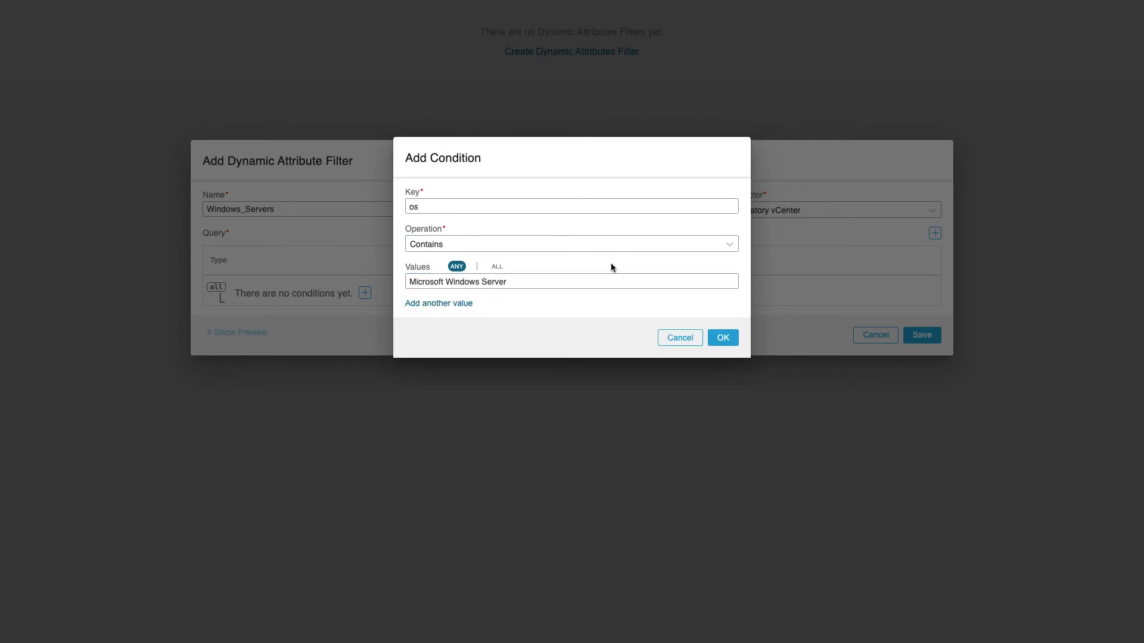
pyautogui.click(723, 339)
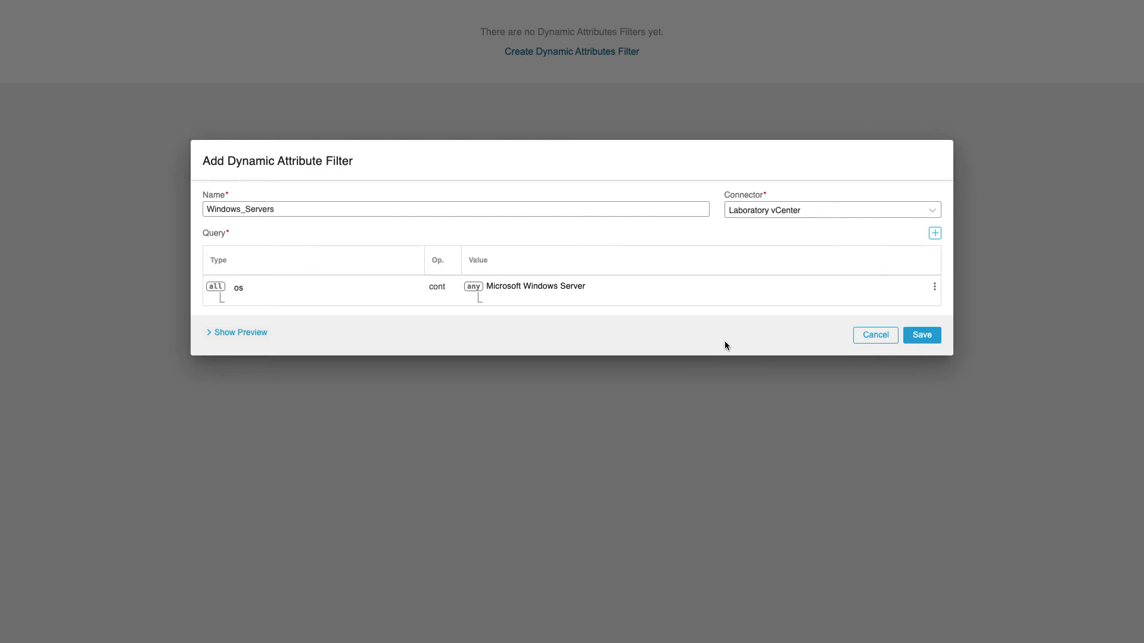
# Step: Preview matching hosts, then add a network condition that contains V20
pyautogui.click(235, 335)
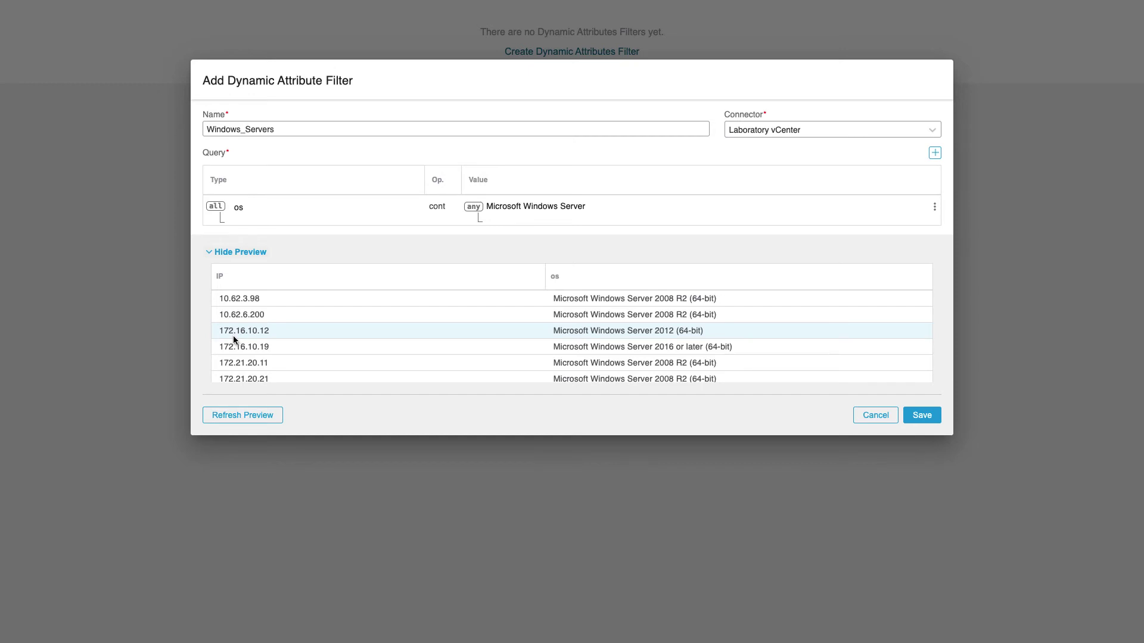
pyautogui.click(935, 155)
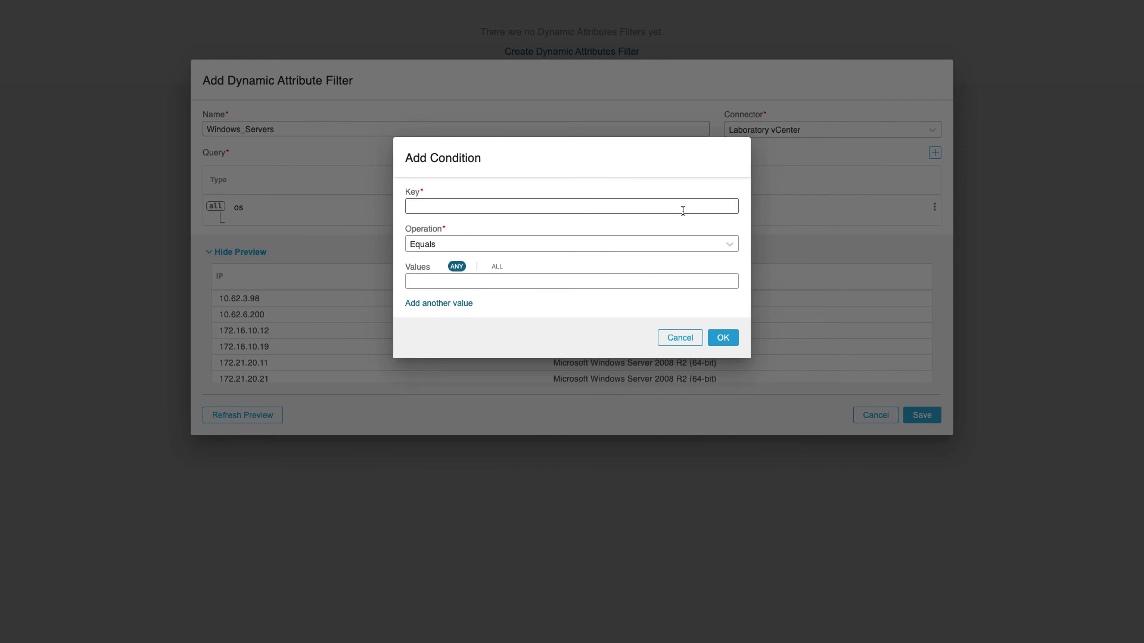
pyautogui.click(442, 209)
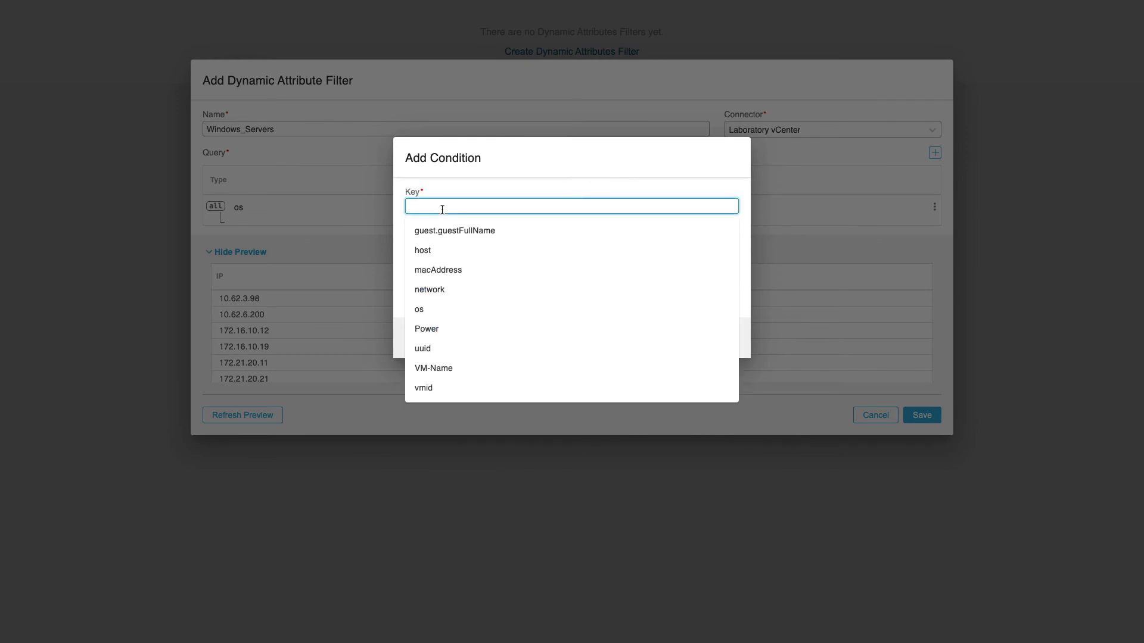
pyautogui.click(439, 290)
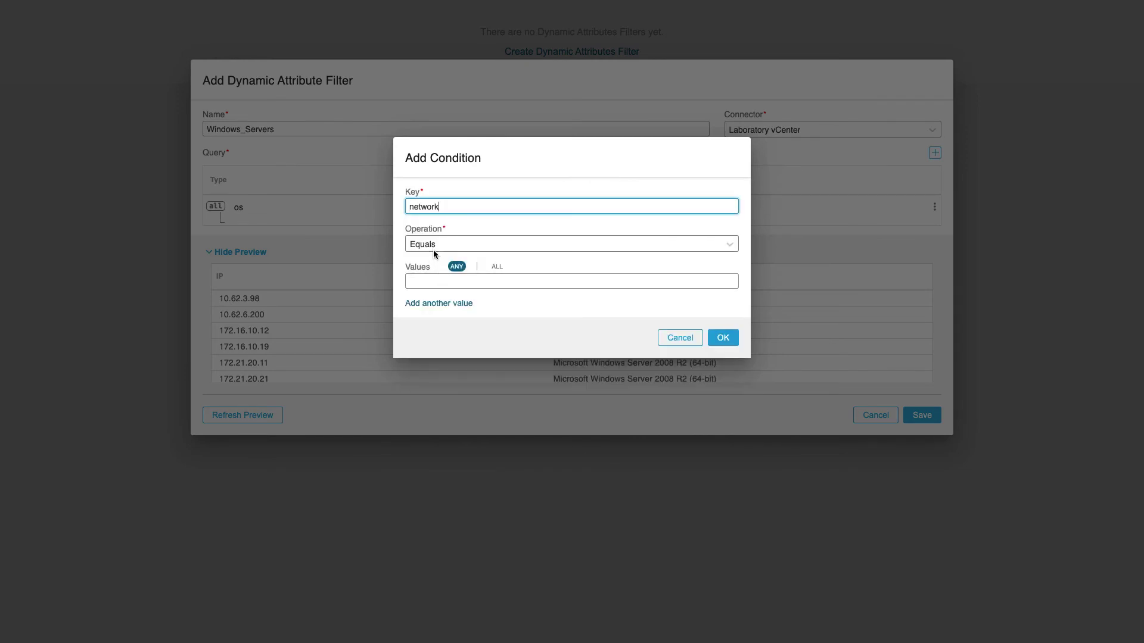
pyautogui.click(434, 249)
pyautogui.click(432, 281)
pyautogui.click(432, 283)
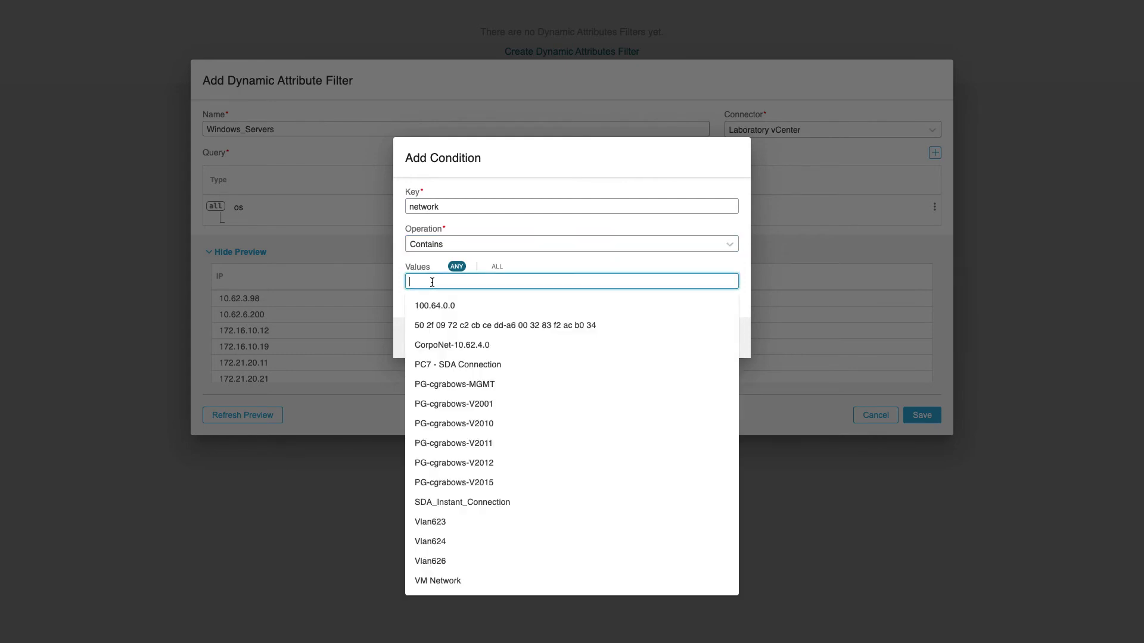
pyautogui.write('V20')
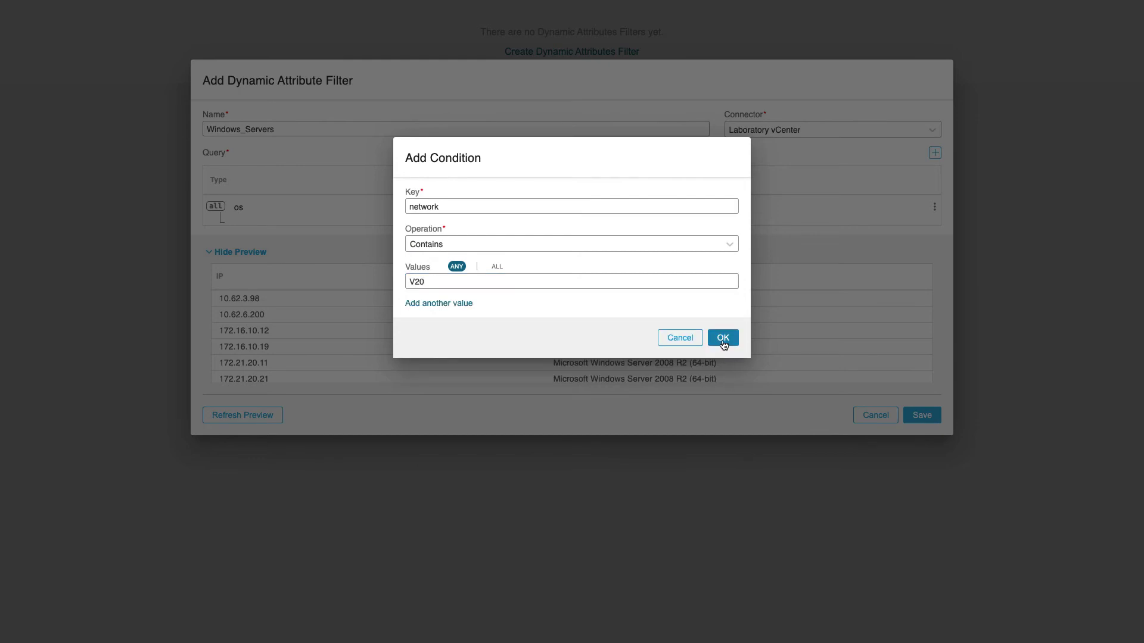
pyautogui.click(723, 338)
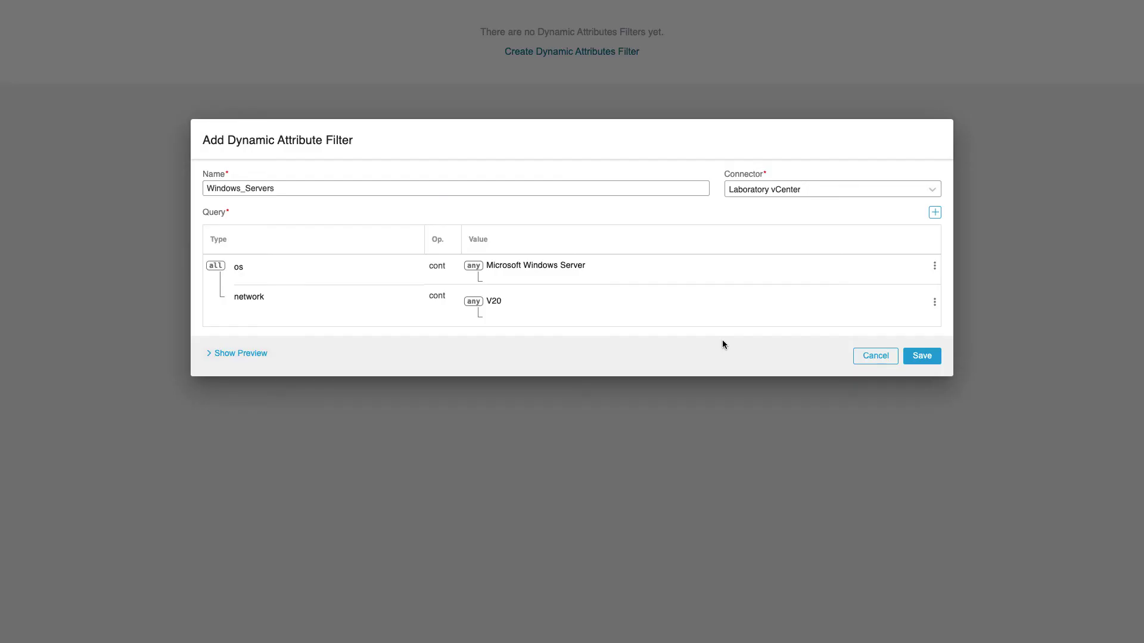
# Step: Preview hosts matching both conditions and review the os condition's settings
pyautogui.click(237, 354)
pyautogui.scroll(-5, 376, 356)
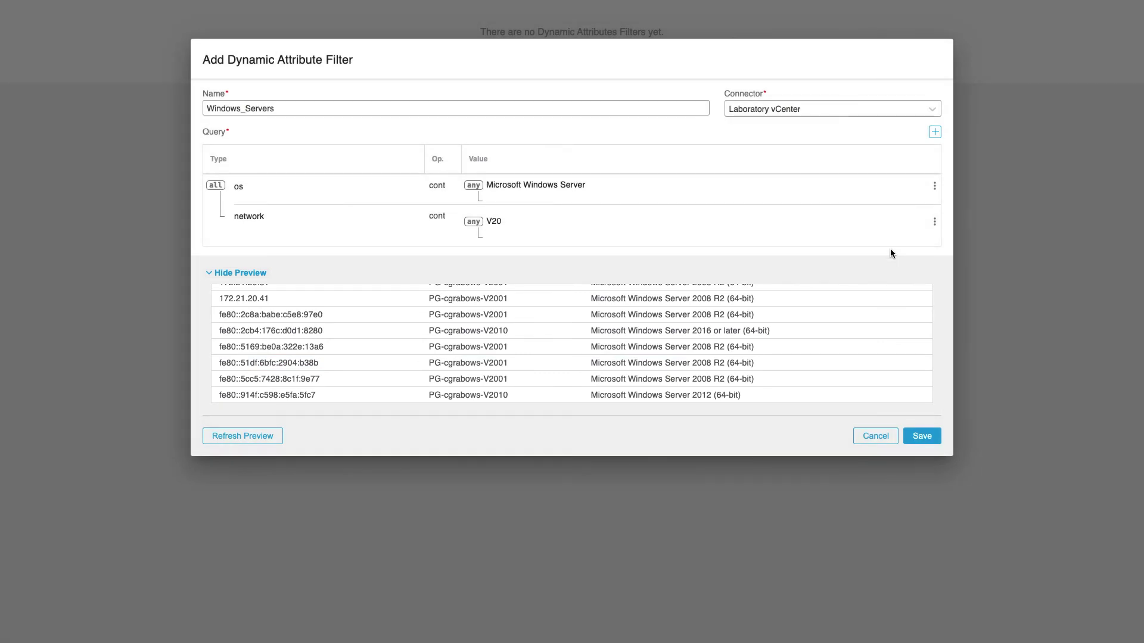
pyautogui.click(934, 186)
pyautogui.click(946, 187)
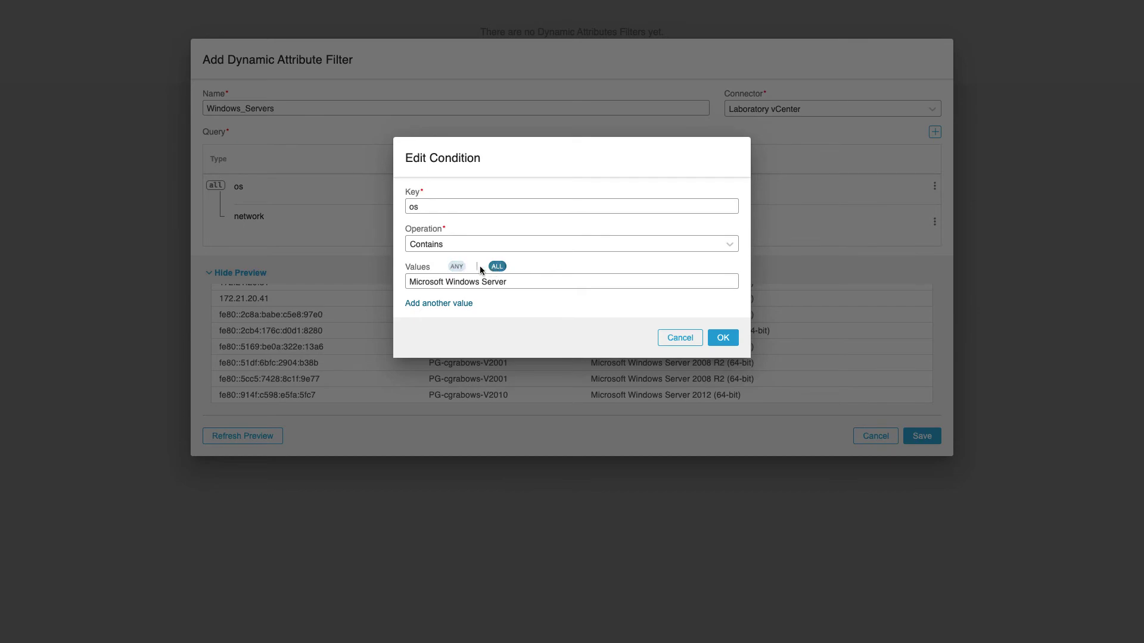
pyautogui.click(722, 337)
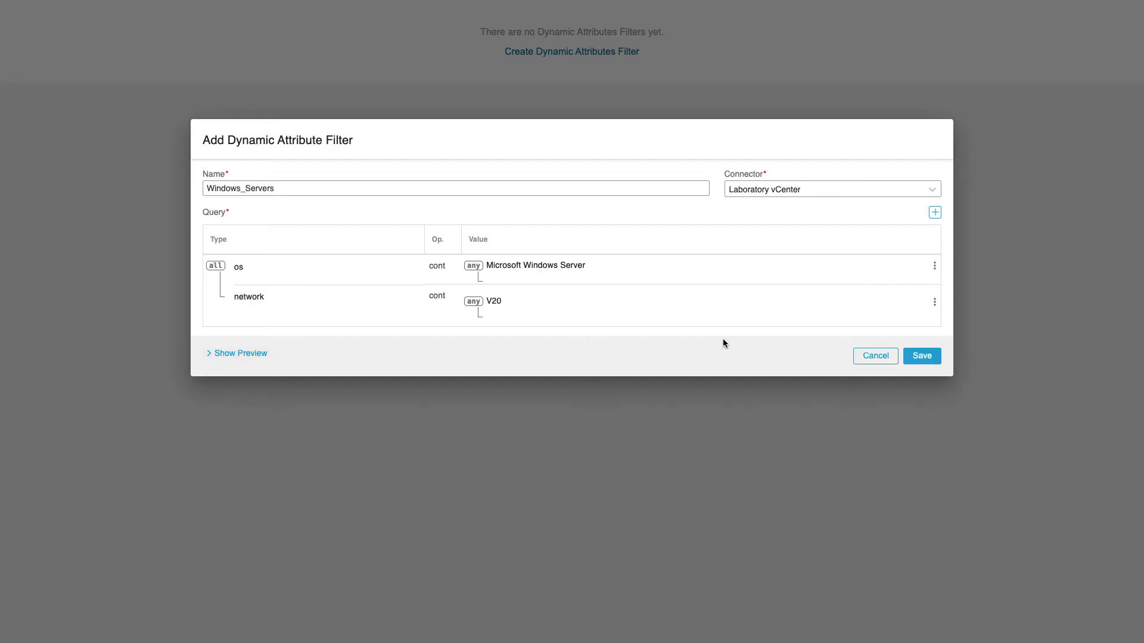
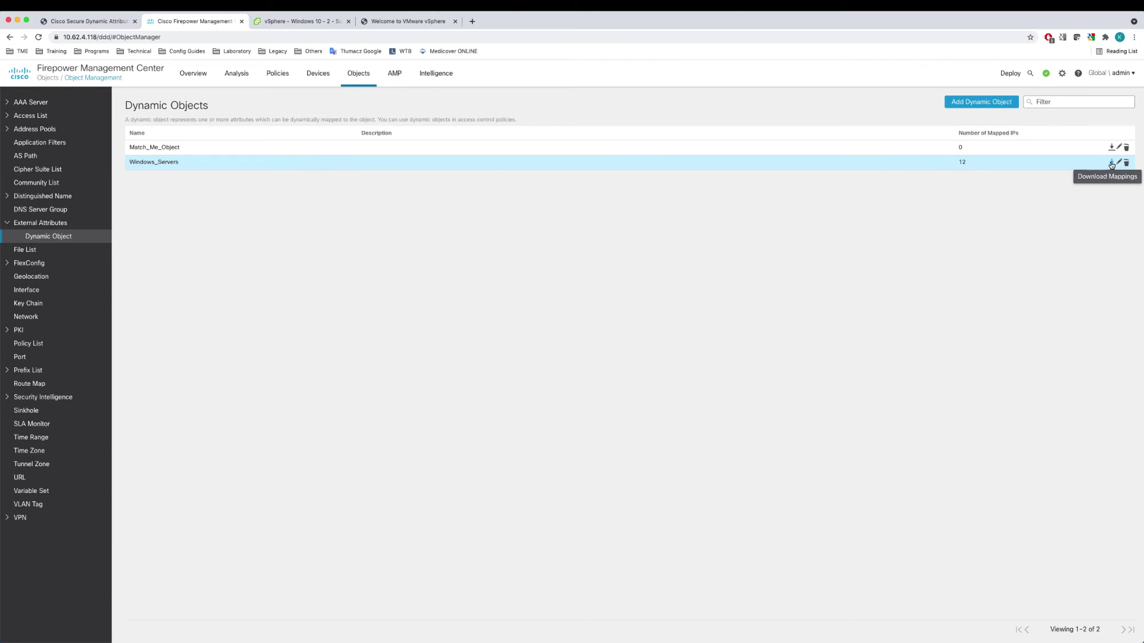
# Step: Download the IP mappings of the Windows_Servers dynamic object
pyautogui.click(1111, 164)
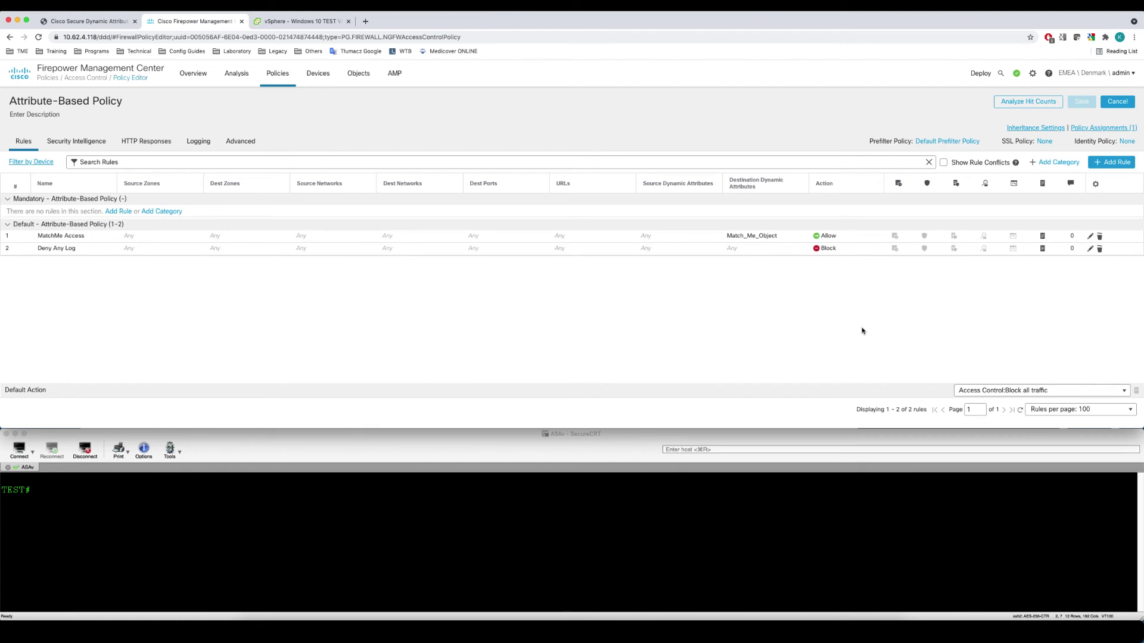
# Step: Open the Dynamic Object list under External Attributes in Object Management
pyautogui.click(351, 79)
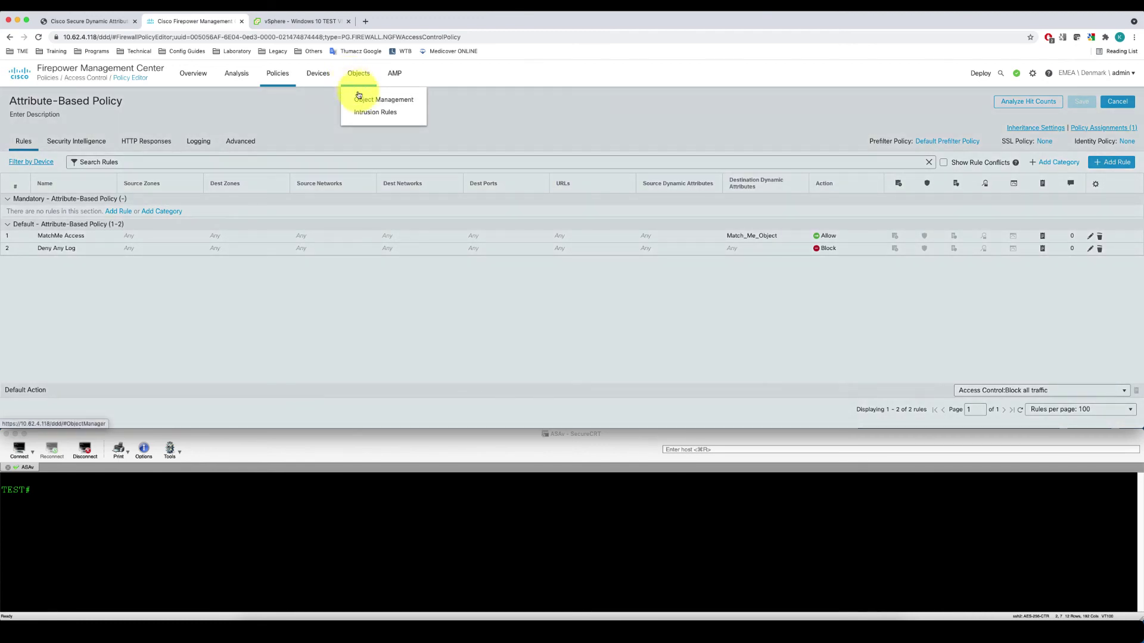
pyautogui.click(361, 98)
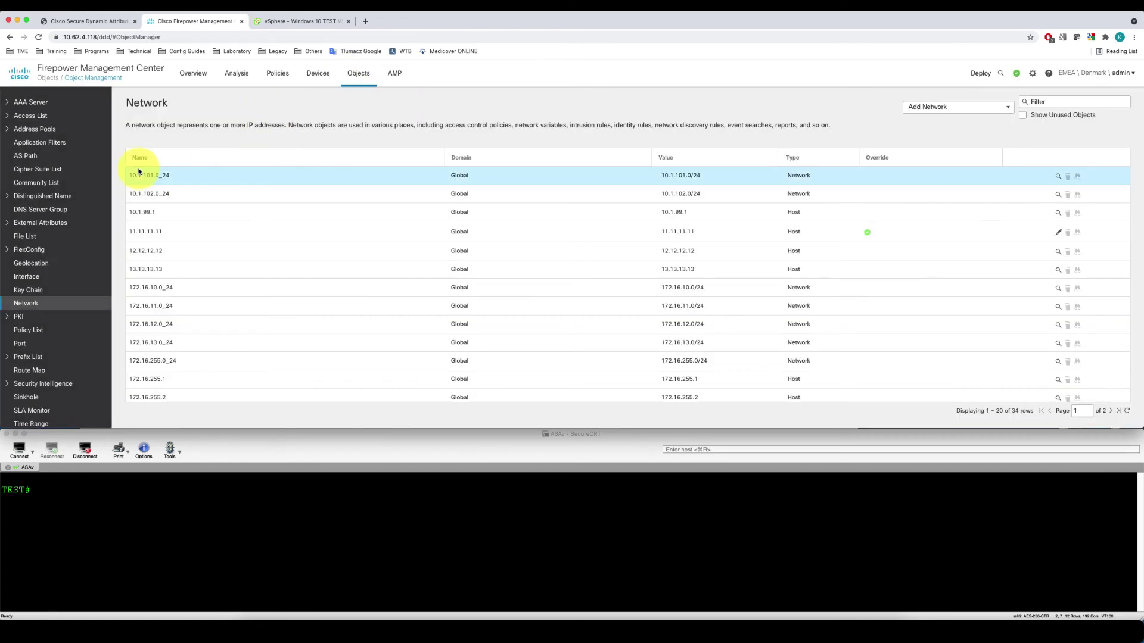
pyautogui.click(22, 224)
pyautogui.click(34, 237)
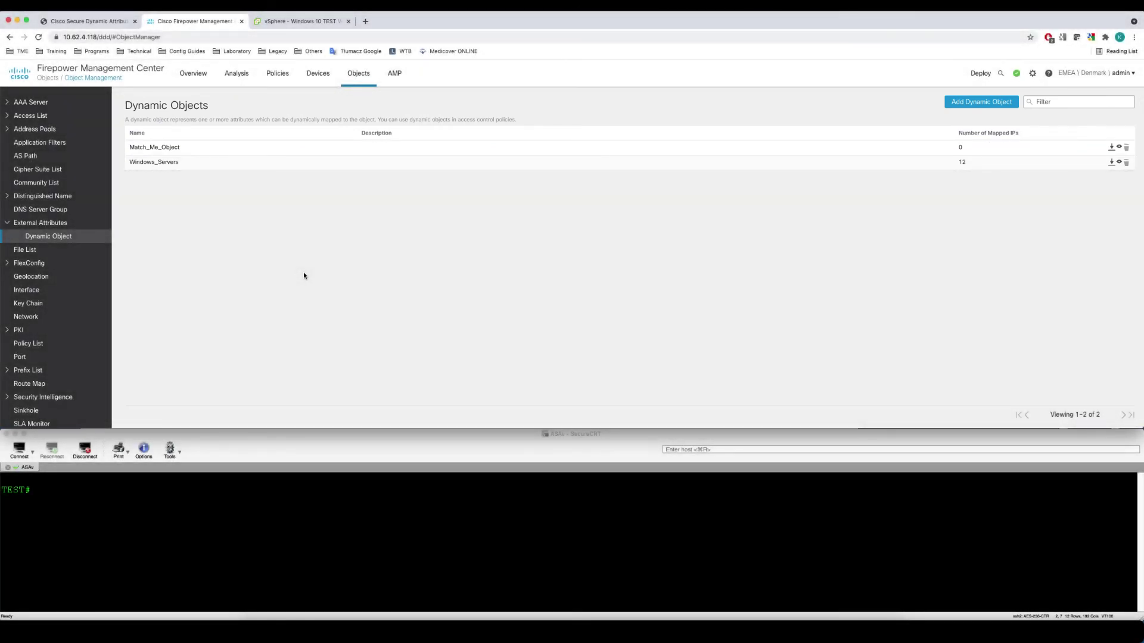
# Step: Create a new dynamic attributes filter named Match_Me_Object on the Laboratory vCenter connector
pyautogui.click(87, 24)
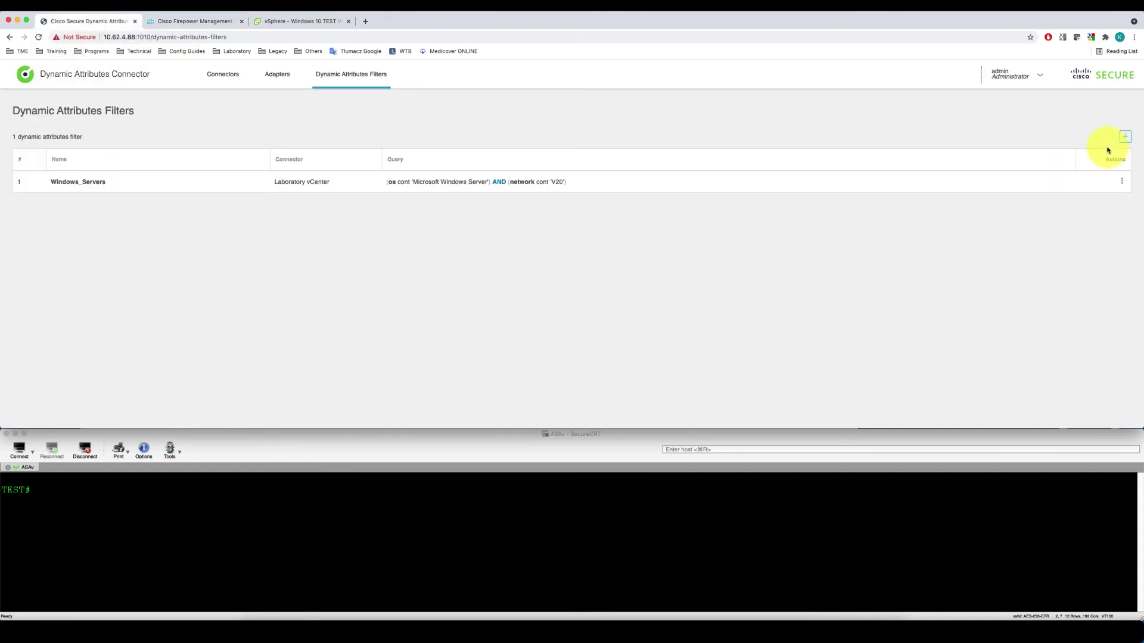
pyautogui.click(1124, 136)
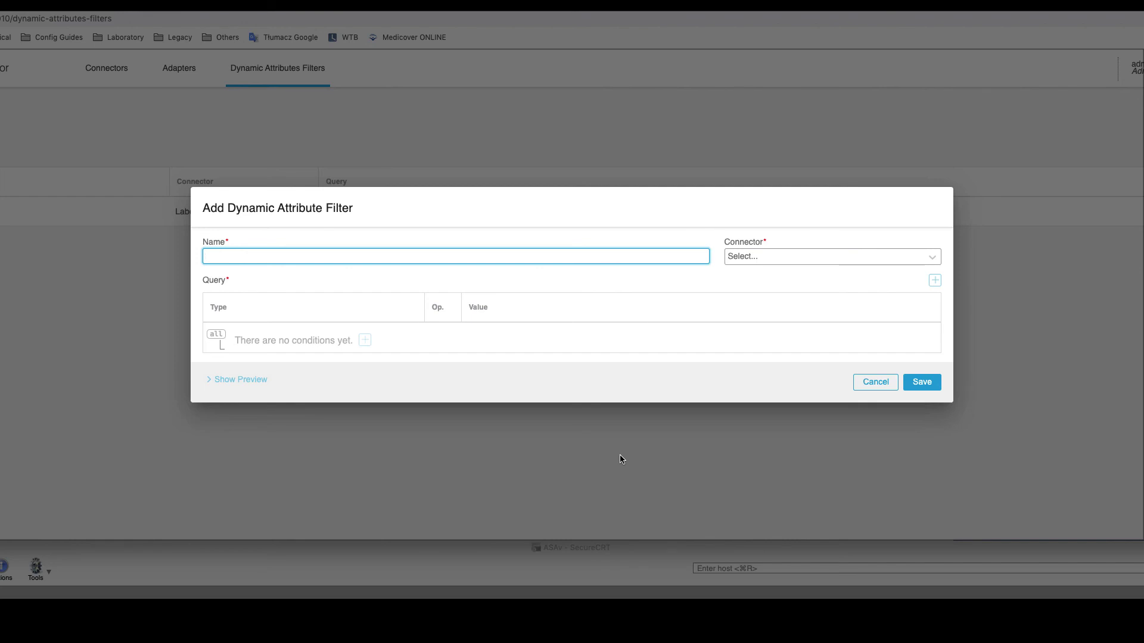
pyautogui.write('Match_Me_Object')
pyautogui.click(823, 257)
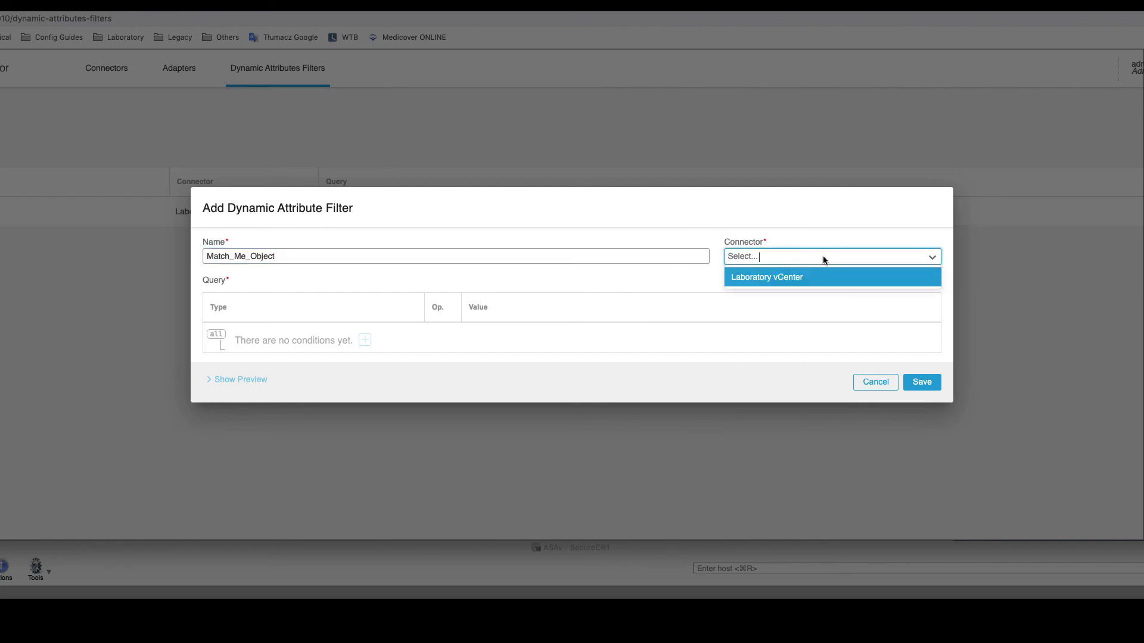
pyautogui.click(812, 279)
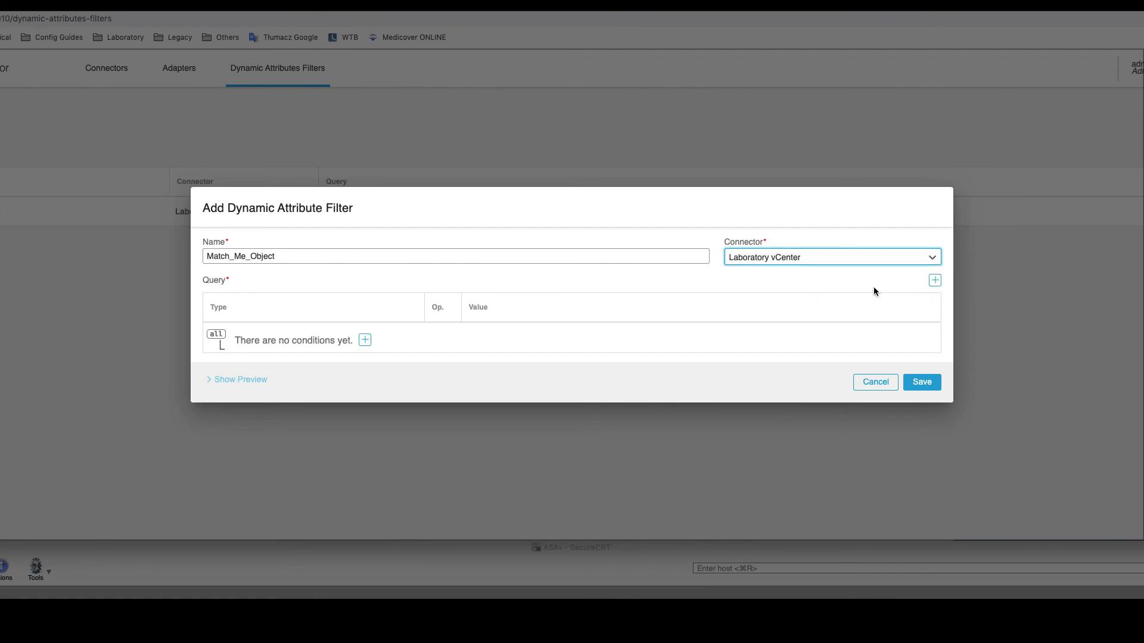
# Step: Add the condition VM-Name Contains MatchMe, preview the matches, and save the filter
pyautogui.click(934, 280)
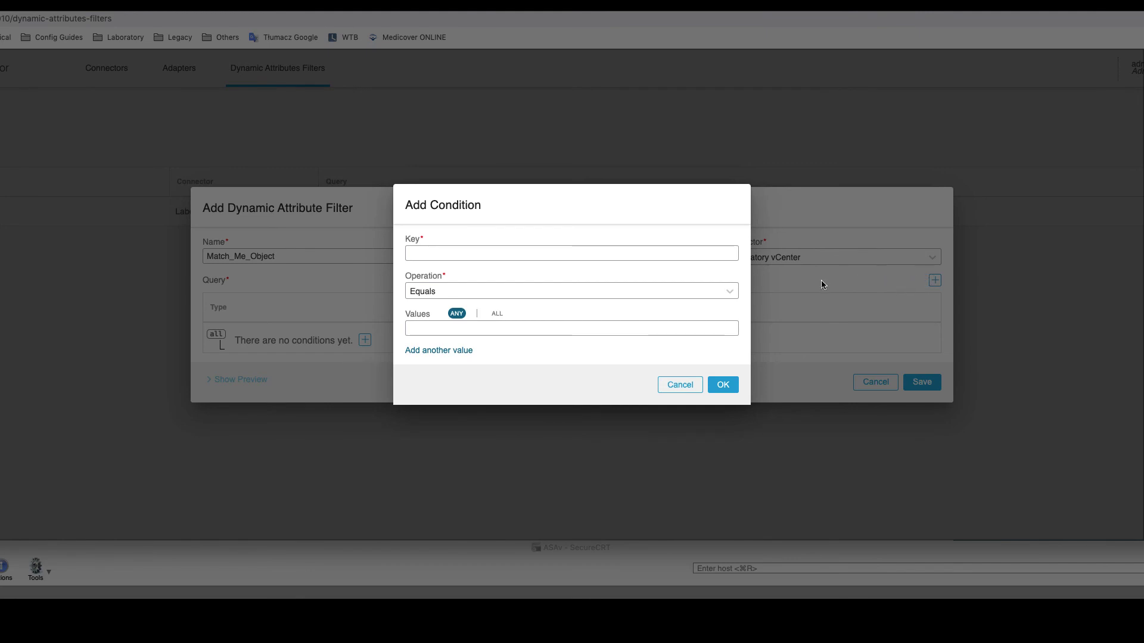
pyautogui.click(469, 255)
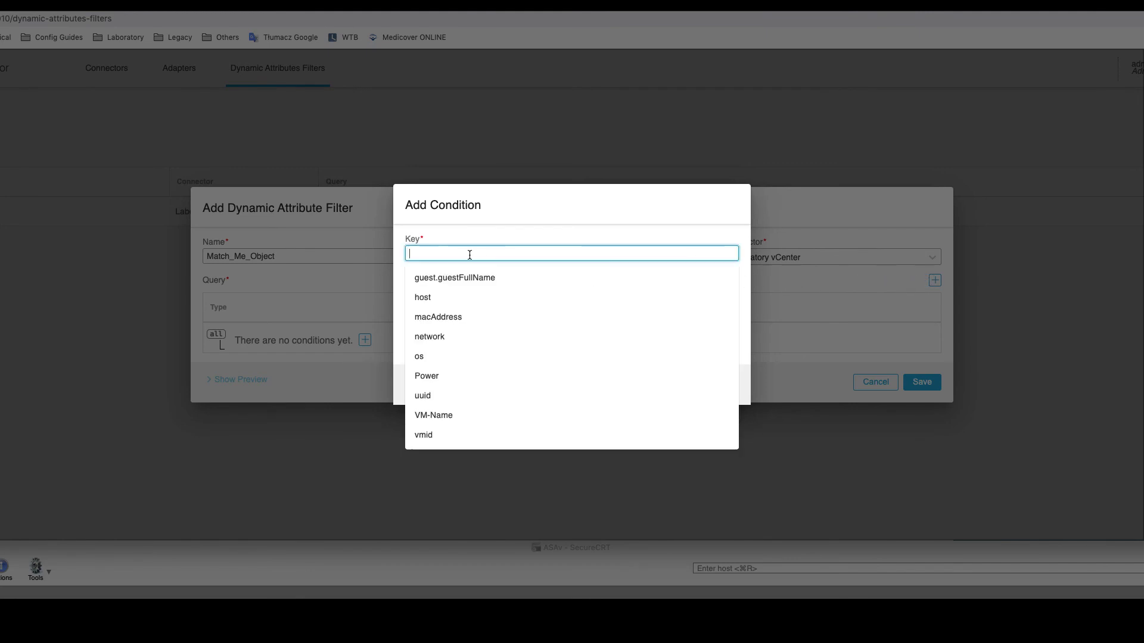
pyautogui.click(455, 420)
pyautogui.click(460, 329)
pyautogui.write('Match')
pyautogui.write('_Me')
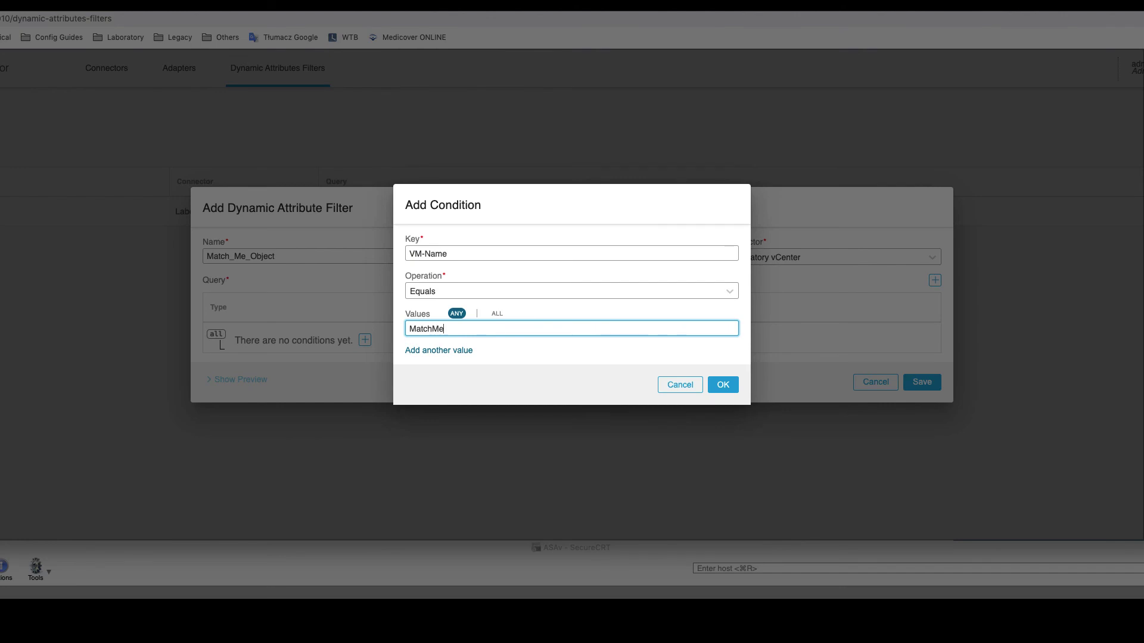
pyautogui.click(478, 294)
pyautogui.click(460, 328)
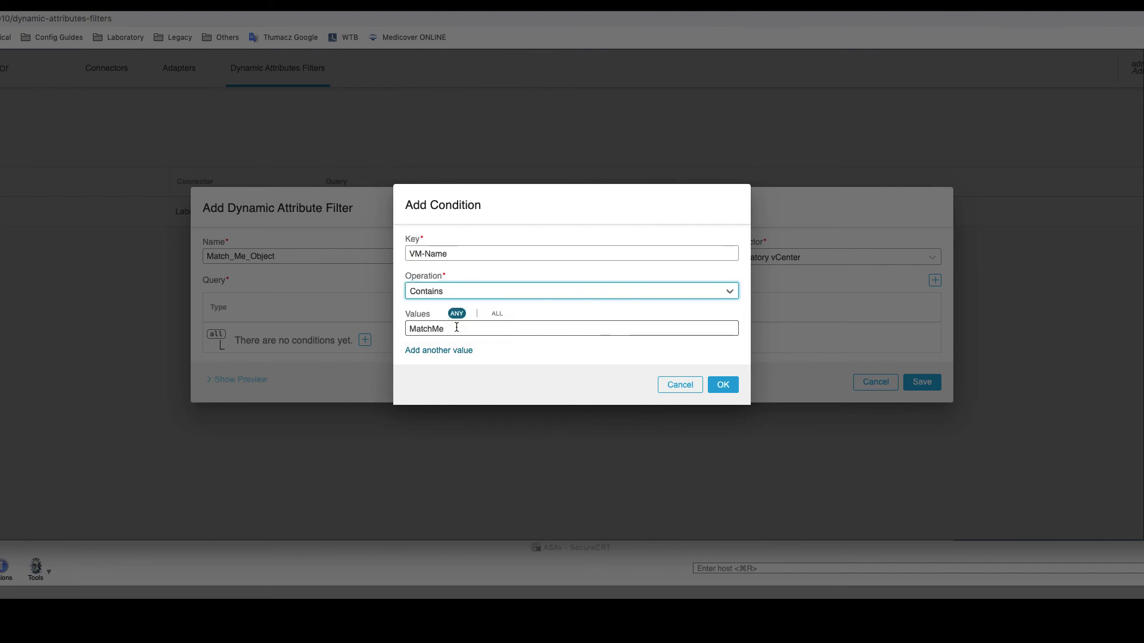
pyautogui.click(723, 387)
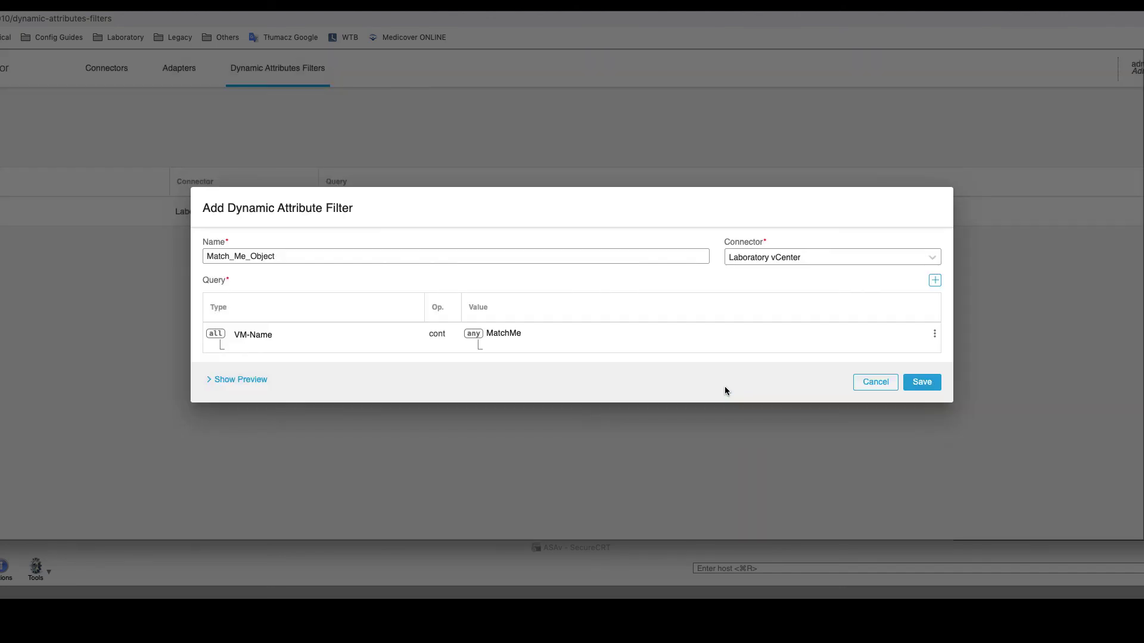
pyautogui.click(241, 382)
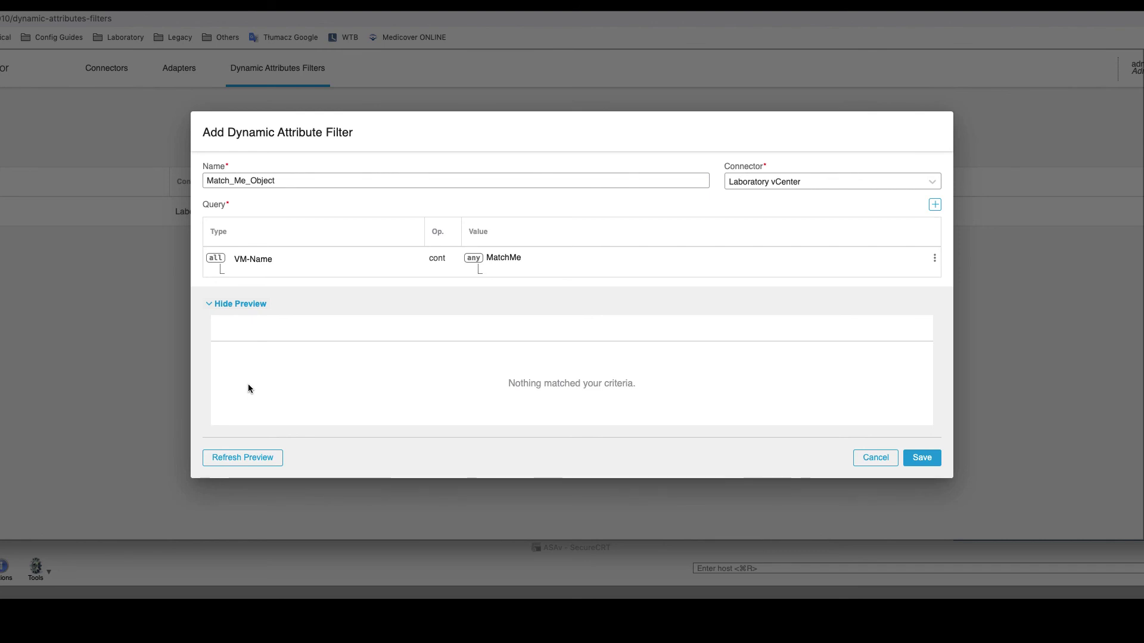
pyautogui.click(919, 457)
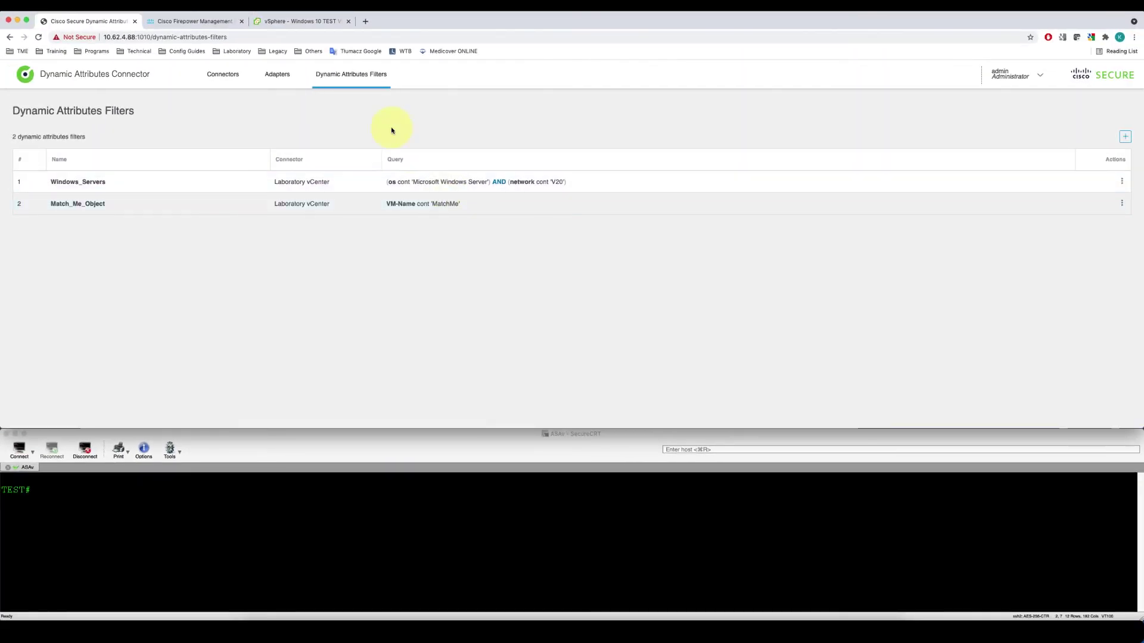
# Step: Switch to the vSphere Client showing the Windows 10 TEST VM summary
pyautogui.click(309, 22)
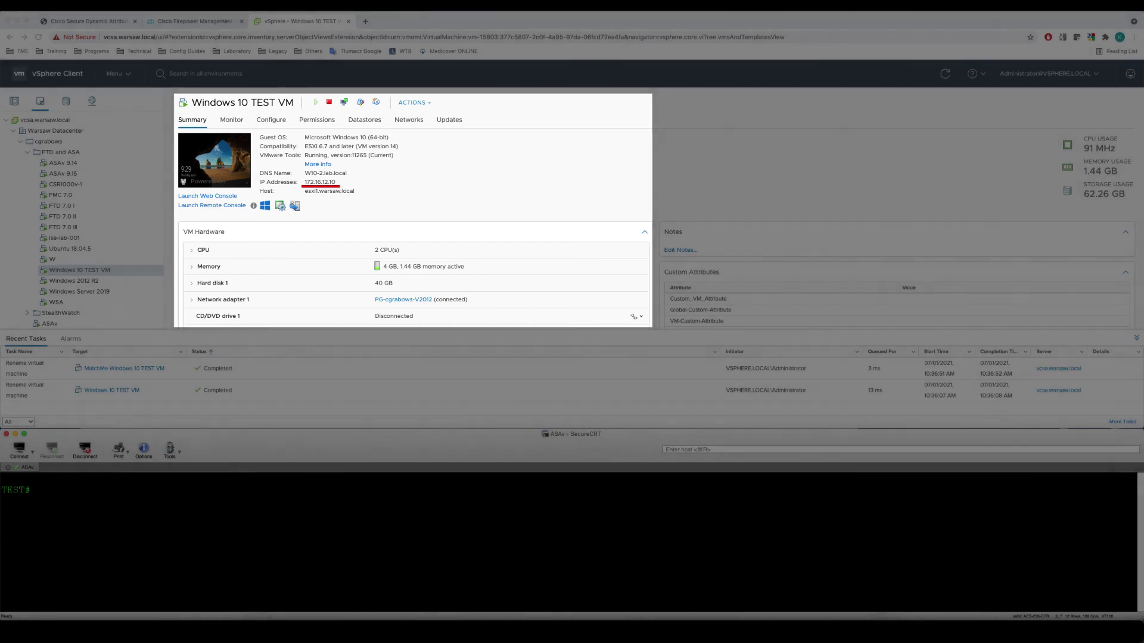
# Step: Run 'ping 172.16.12.10 repeat 1000 timeout 1' in the ASAv terminal session
pyautogui.write('ping 172.16.12.10 repeat 1000 timeout 1')
pyautogui.press('Return')
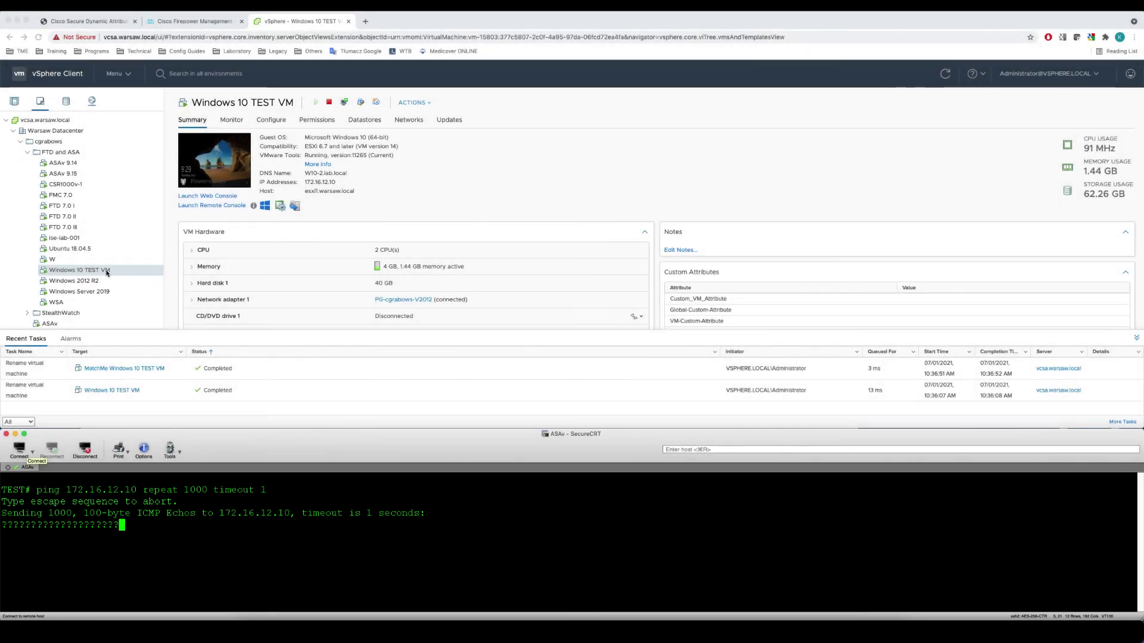
# Step: Prefix the Windows 10 TEST VM name with MatchMe, making it 'MatchMe Windows 10 TEST VM'
pyautogui.rightClick(108, 272)
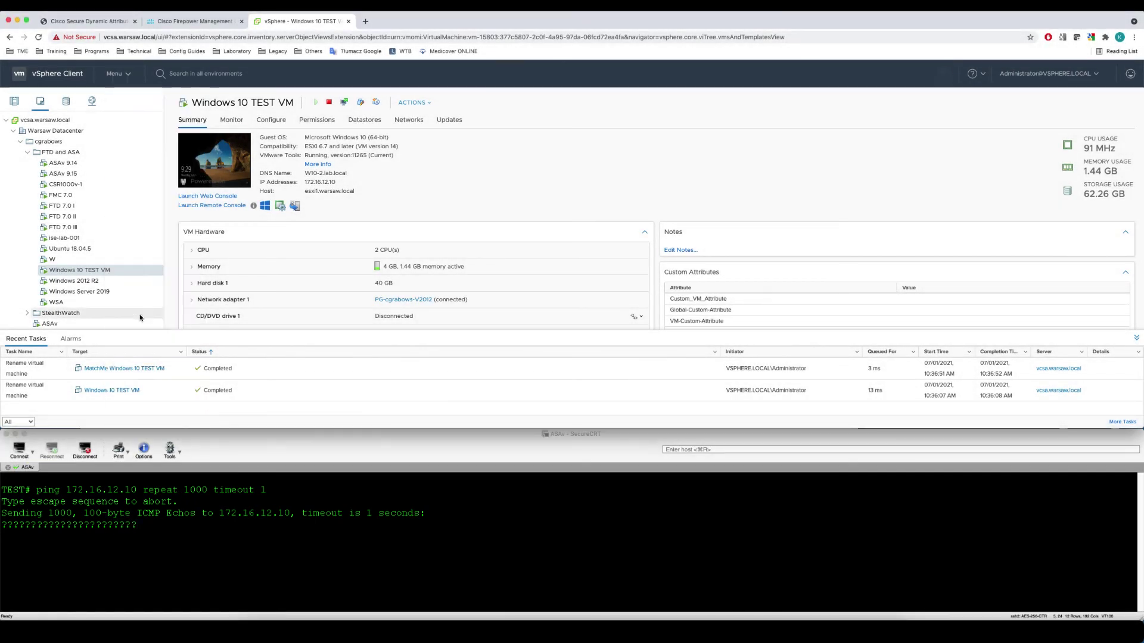
pyautogui.click(134, 314)
pyautogui.click(749, 125)
pyautogui.write('MatchMe Windows 10 TEST VM')
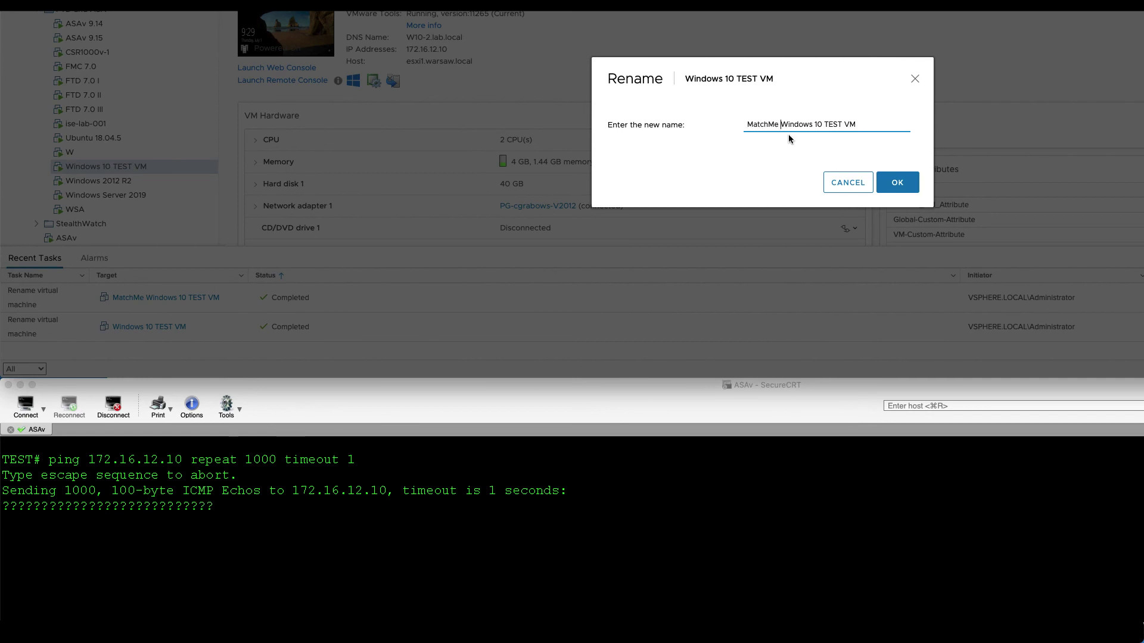
pyautogui.click(896, 184)
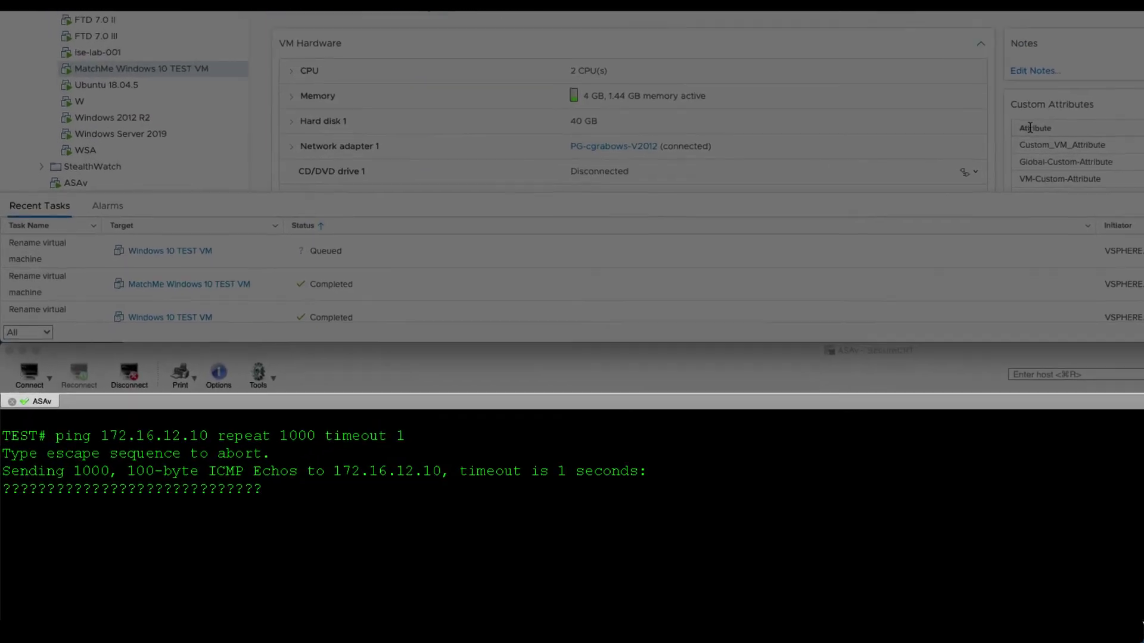